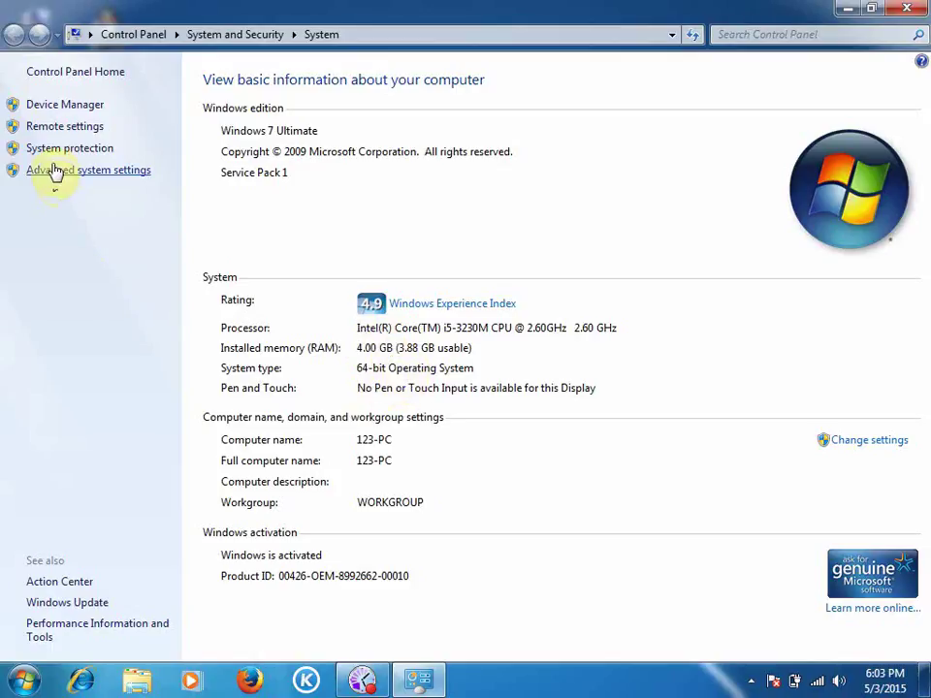
# Inspect the USB Serial Port (COM3) and the USB controller devices in Device Manager.
pyautogui.click(55, 107)
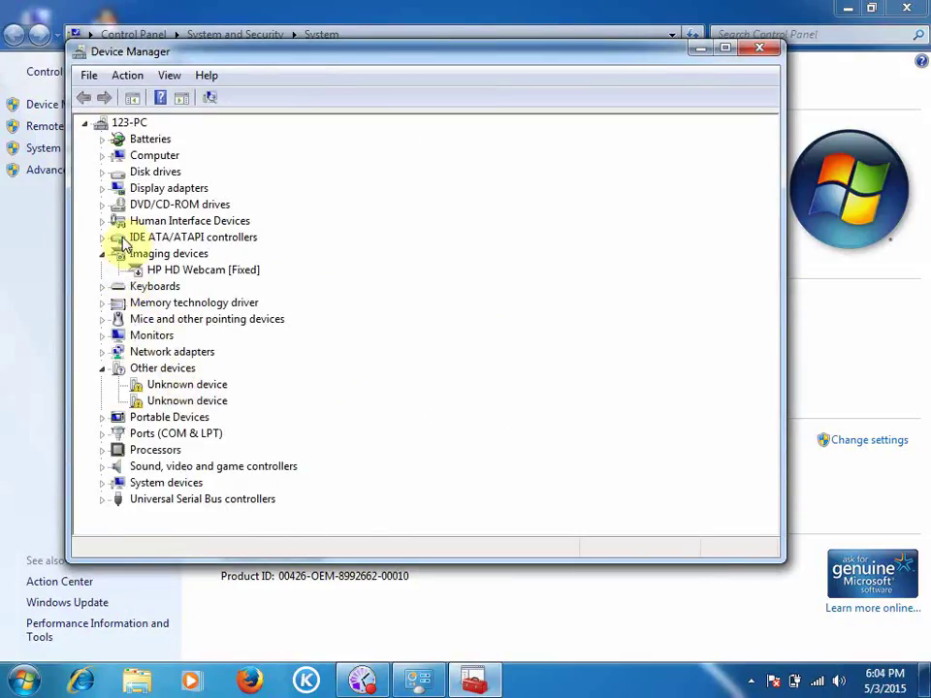
pyautogui.click(103, 435)
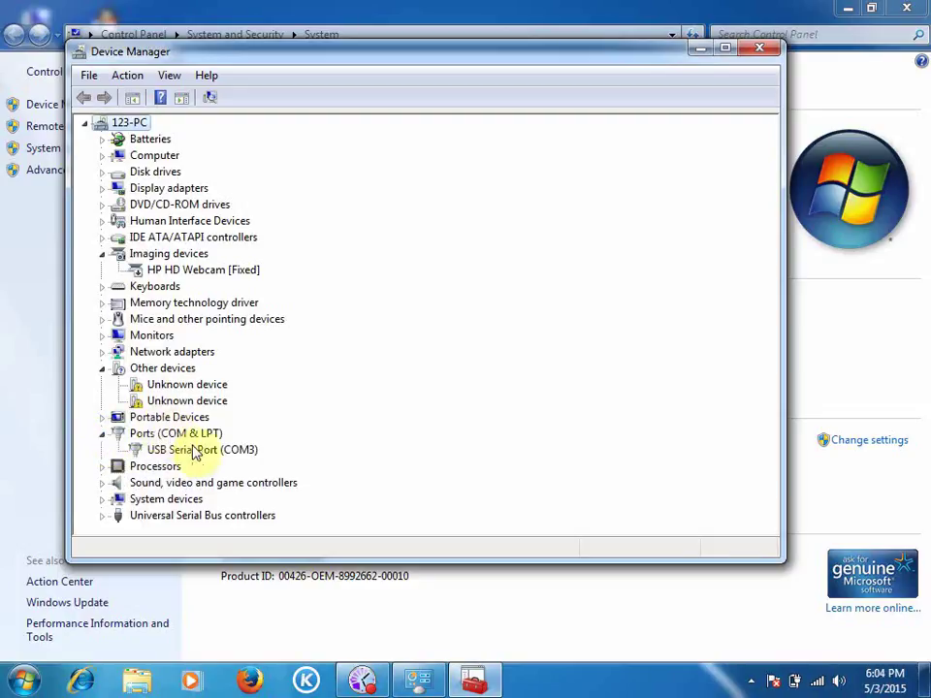
pyautogui.click(194, 450)
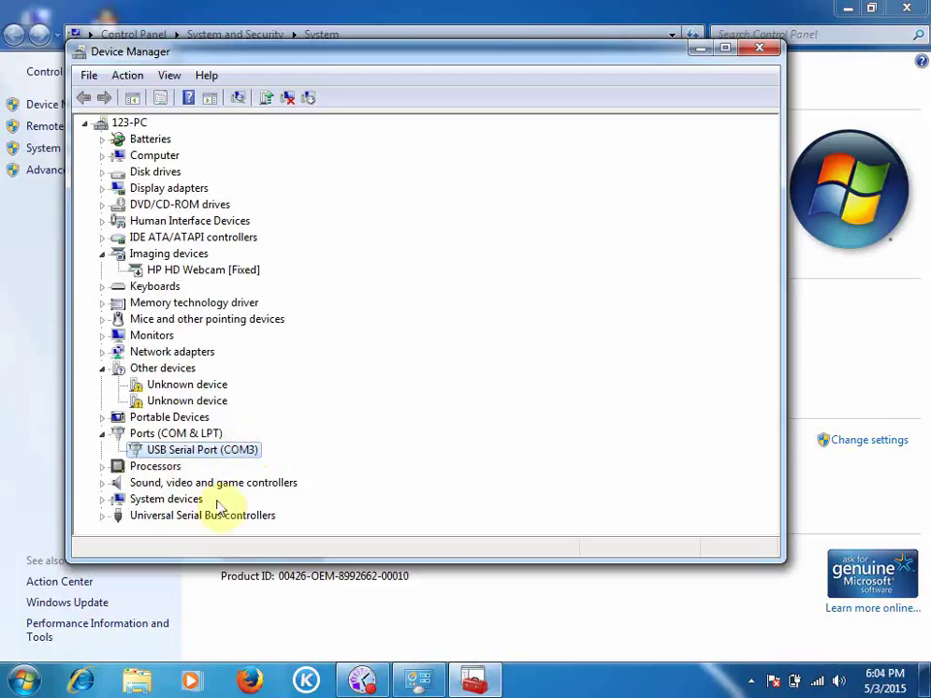
pyautogui.click(102, 515)
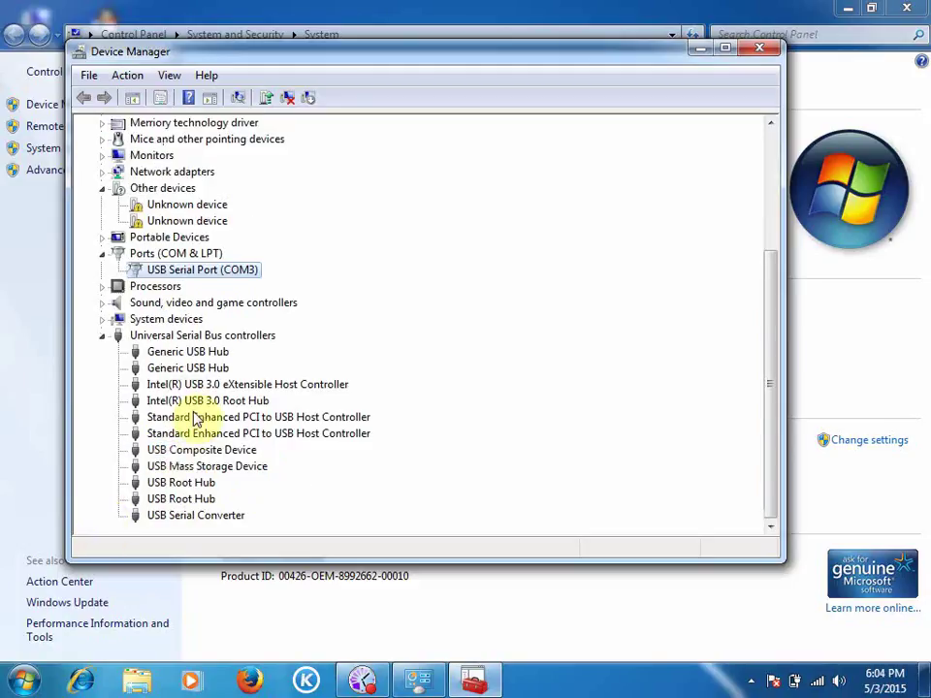
pyautogui.click(187, 519)
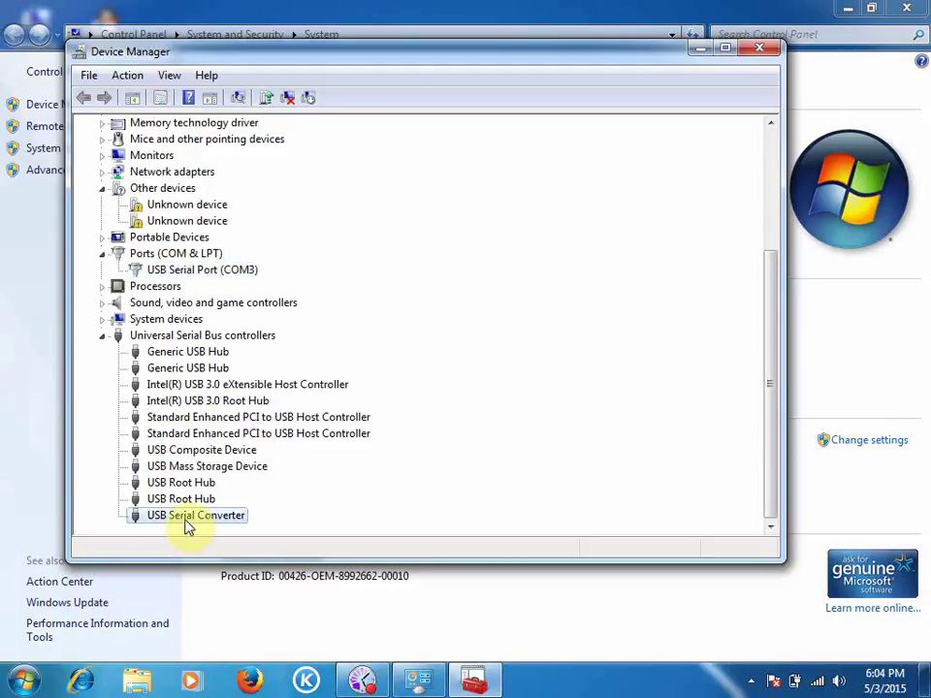
pyautogui.click(189, 464)
pyautogui.click(191, 451)
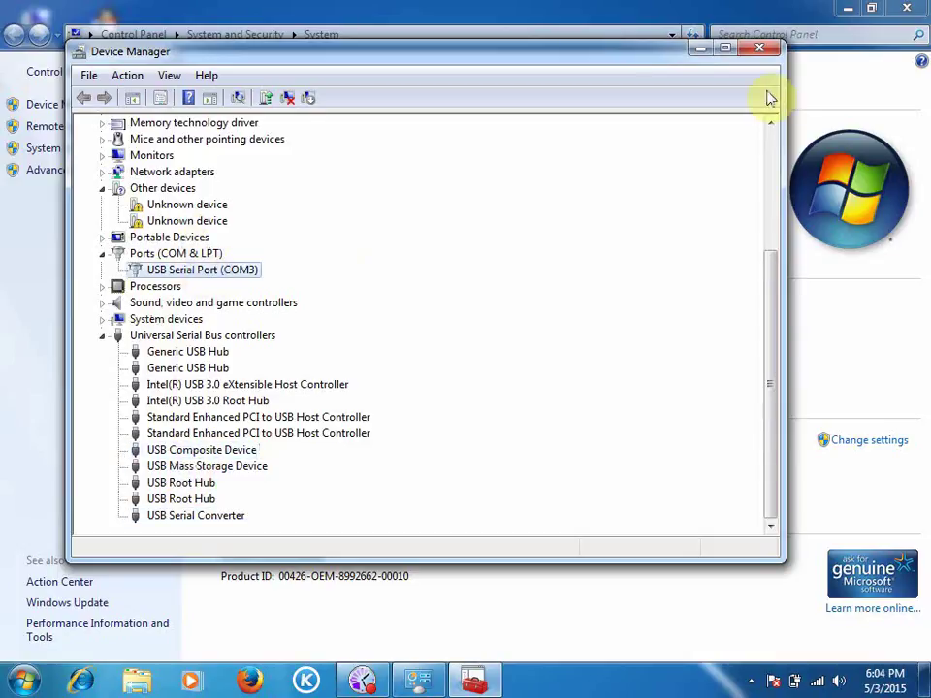
# Close Device Manager and the System window, then launch NLS402 to its main menu.
pyautogui.click(766, 51)
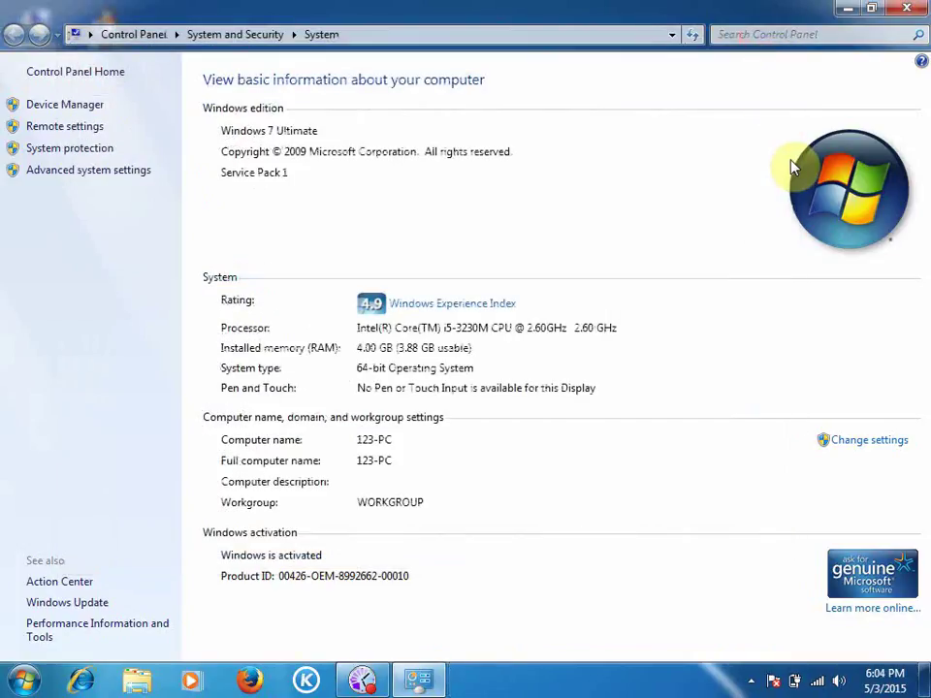
pyautogui.click(907, 12)
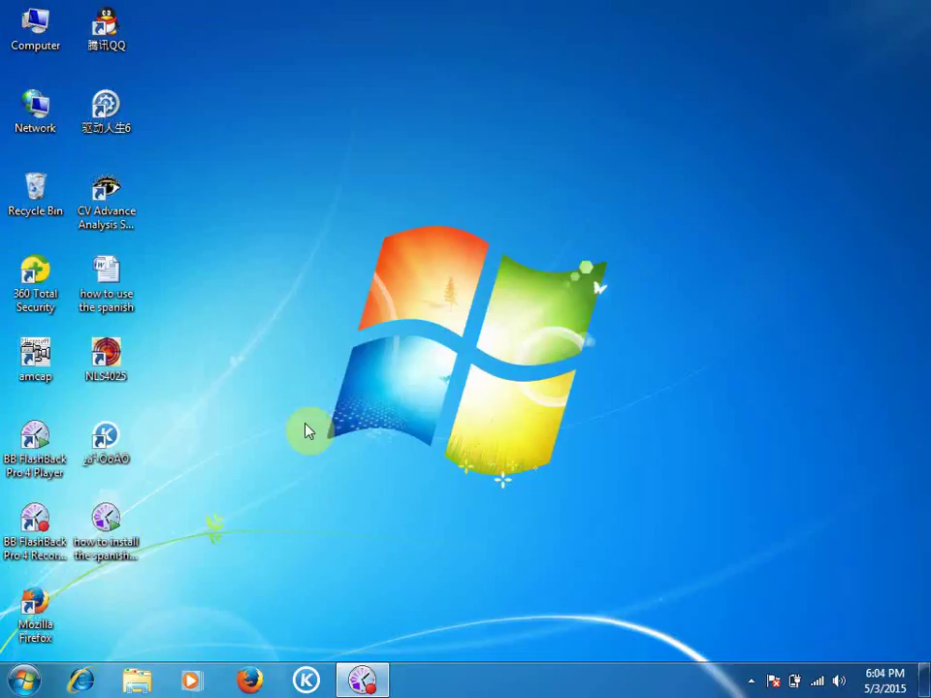
pyautogui.doubleClick(122, 363)
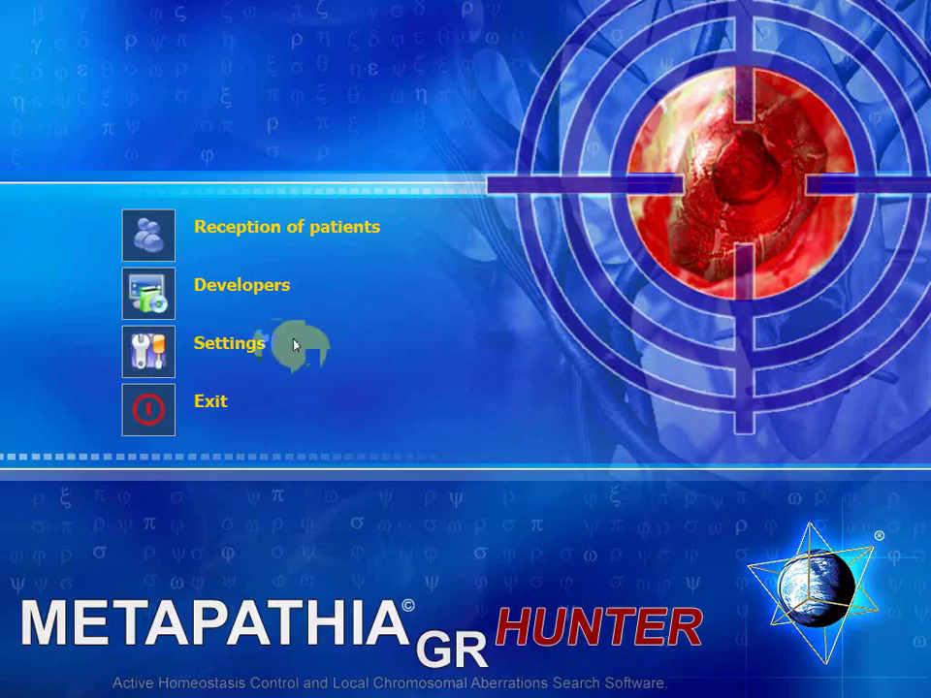
# Create a patient card with the patient's name, birth year 1980, sex M and blood group I(0).
pyautogui.click(132, 243)
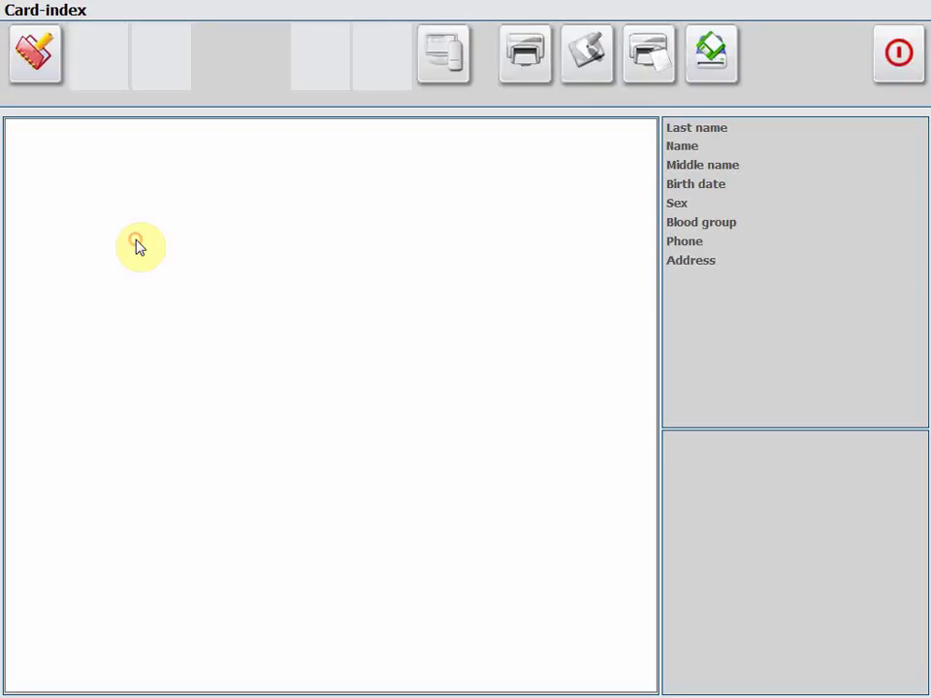
pyautogui.click(29, 58)
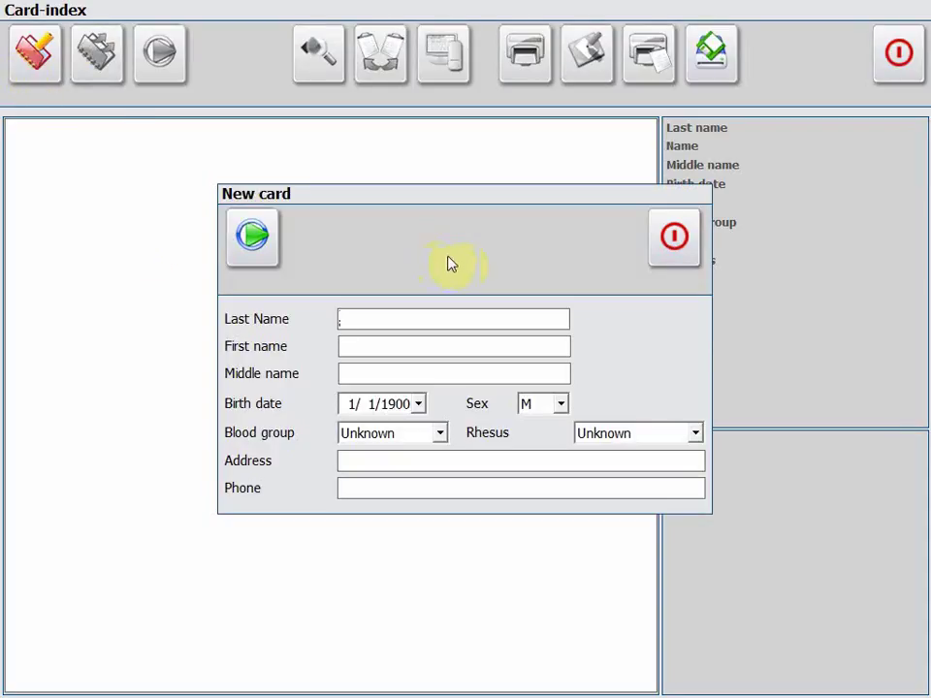
pyautogui.click(340, 374)
pyautogui.write('luo')
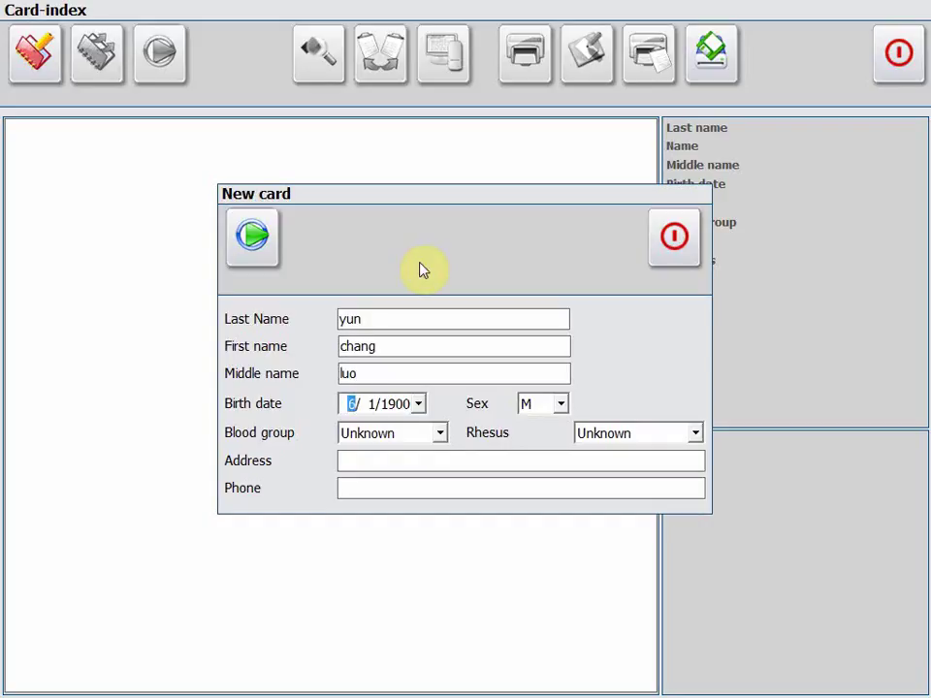
pyautogui.write('6')
pyautogui.press('Tab')
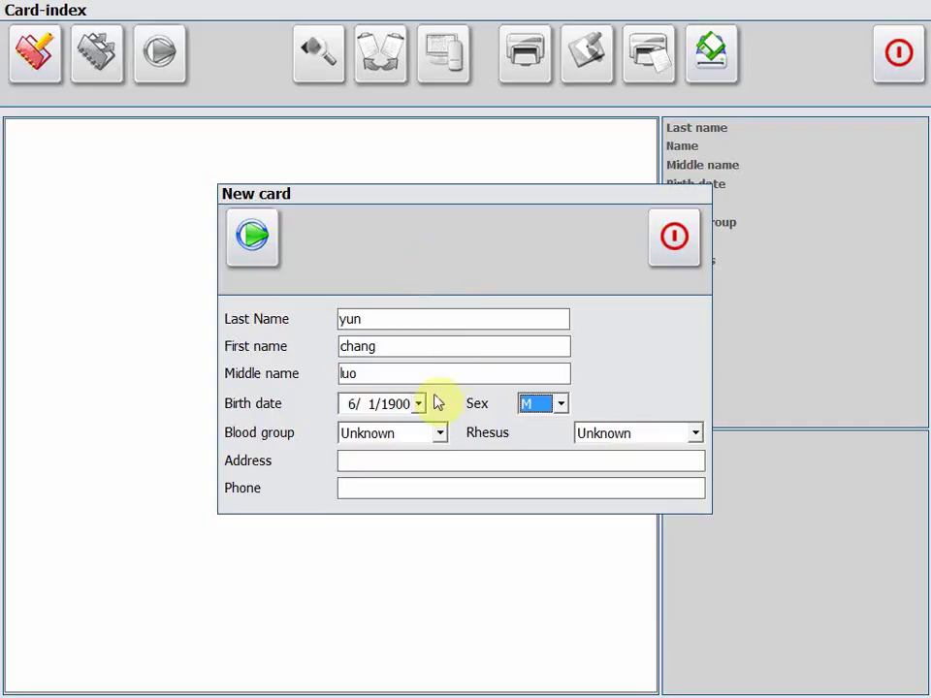
pyautogui.click(398, 405)
pyautogui.write('19')
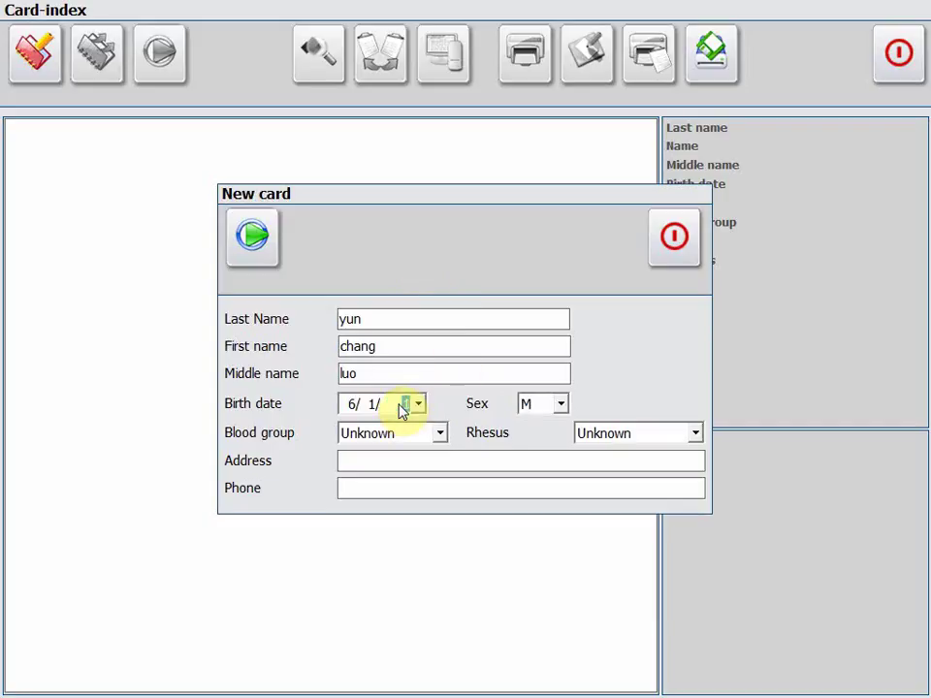
pyautogui.write('80')
pyautogui.click(438, 432)
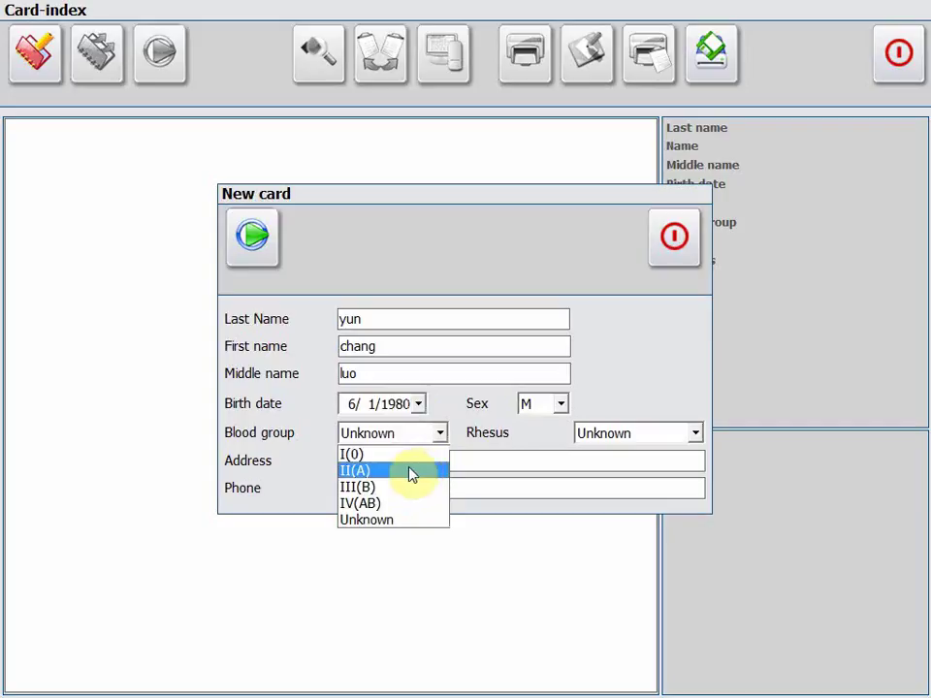
pyautogui.click(393, 454)
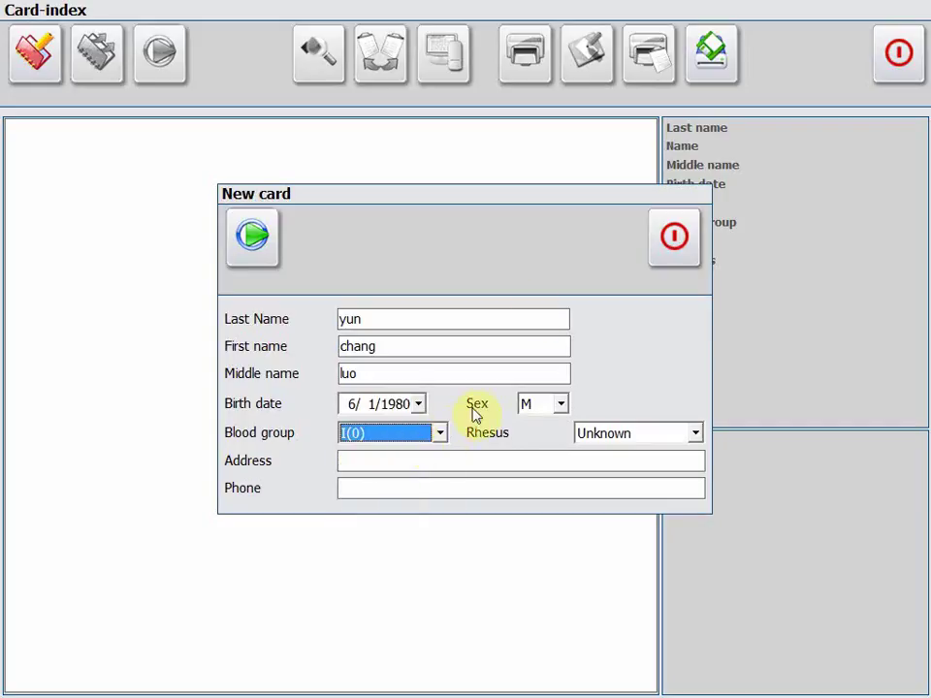
pyautogui.click(271, 247)
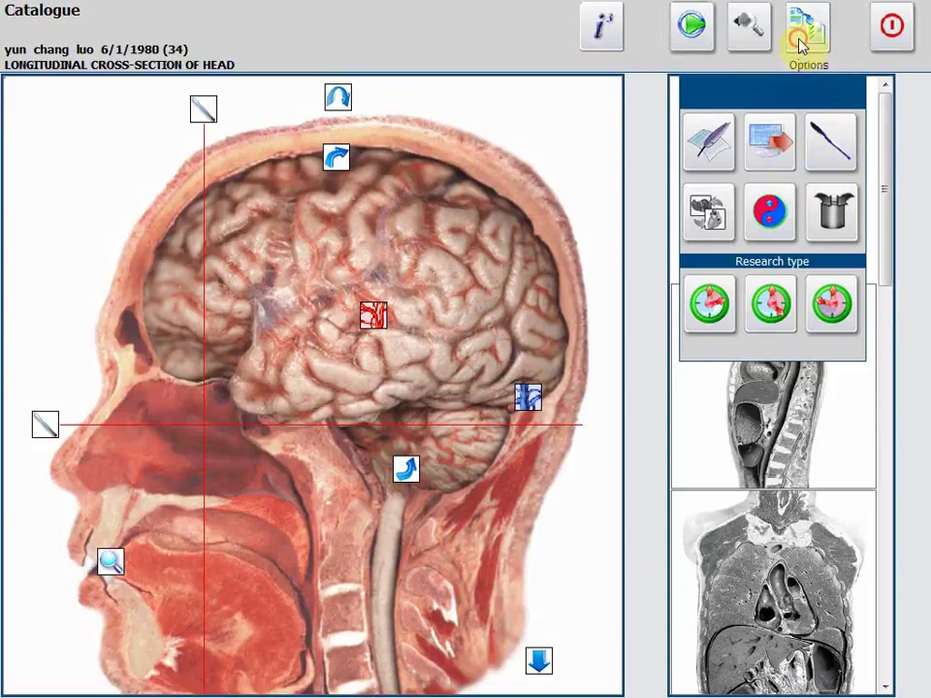
# Switch to manual choice mode and preview the sagittal and coronal thorax sections.
pyautogui.click(801, 46)
pyautogui.click(779, 339)
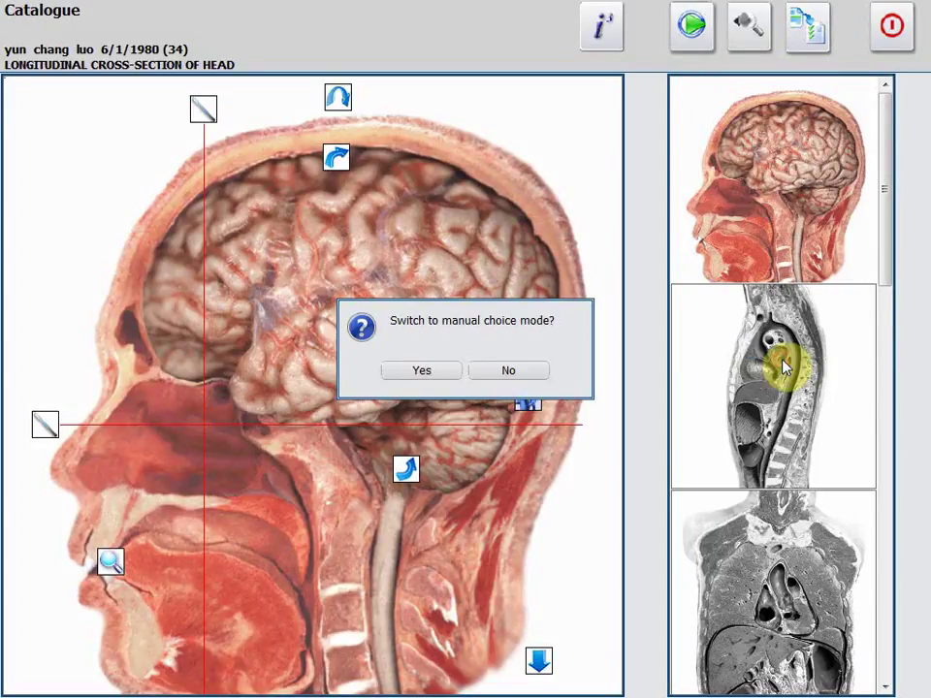
pyautogui.click(423, 370)
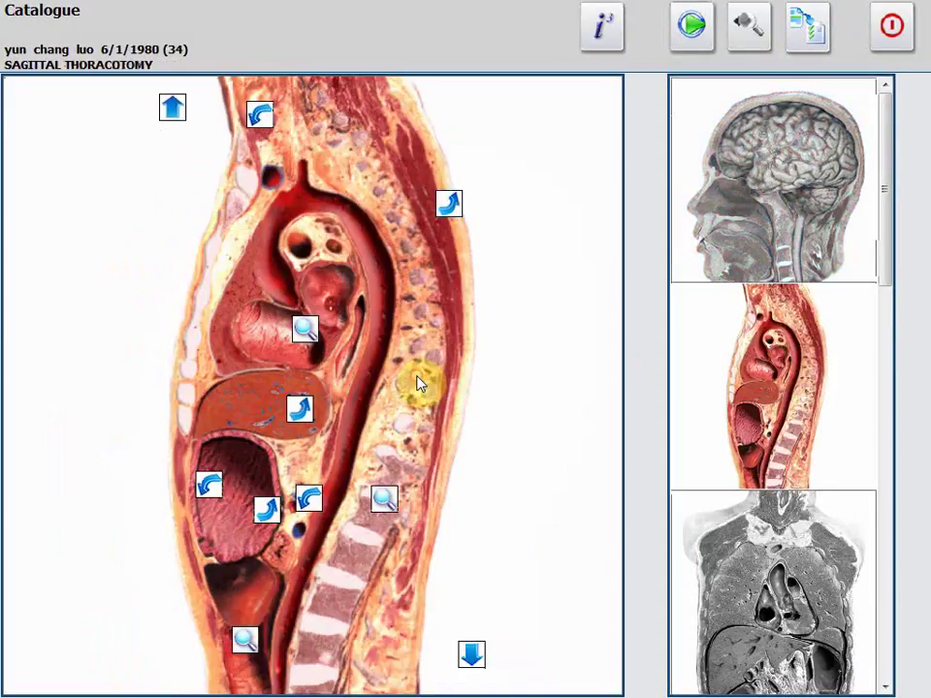
pyautogui.click(768, 191)
pyautogui.click(678, 380)
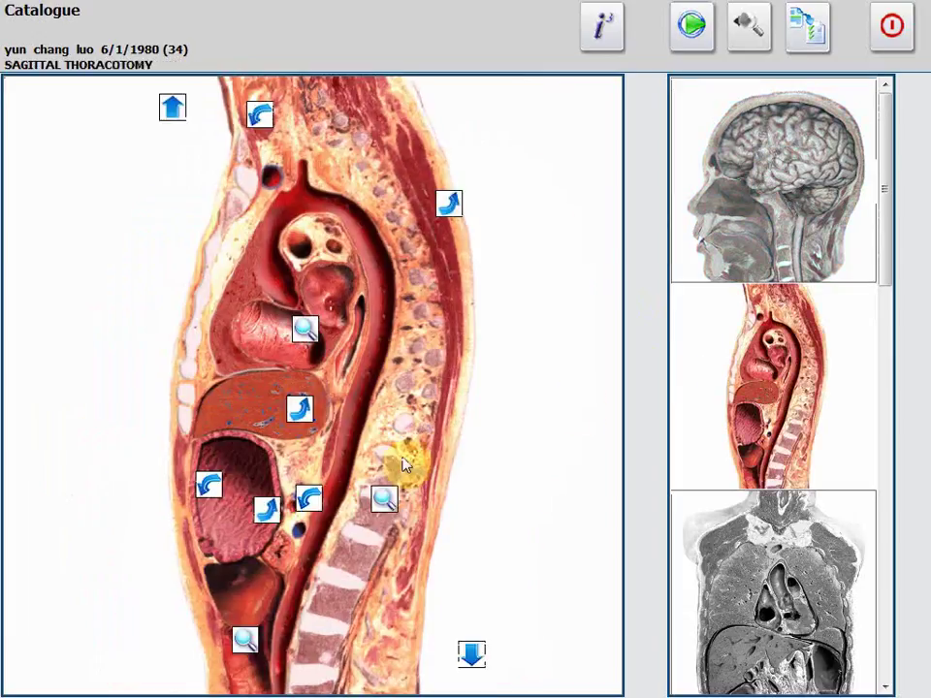
pyautogui.click(677, 497)
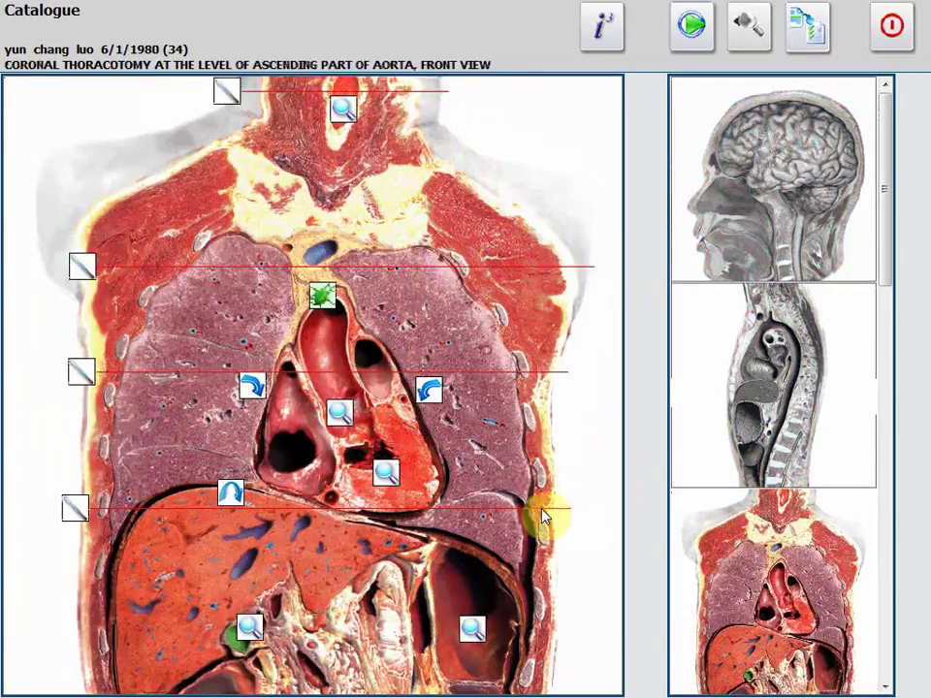
pyautogui.click(722, 229)
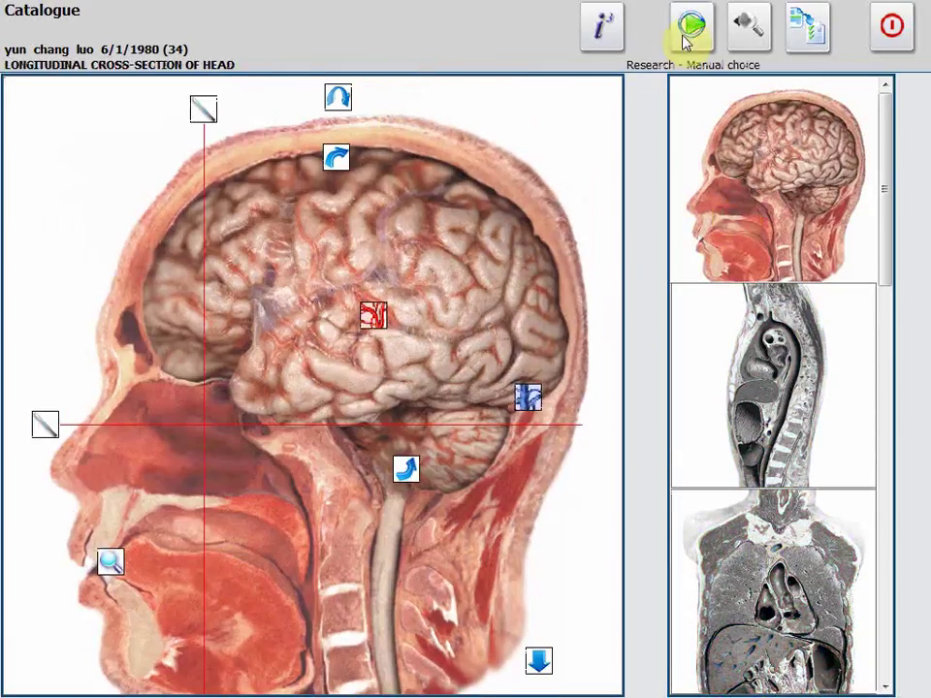
# Browse the pelvis, abdomen, skeleton and spleen images, then show the longitudinal head section.
pyautogui.moveTo(886, 153); pyautogui.dragTo(890, 526)
pyautogui.click(765, 416)
pyautogui.click(721, 216)
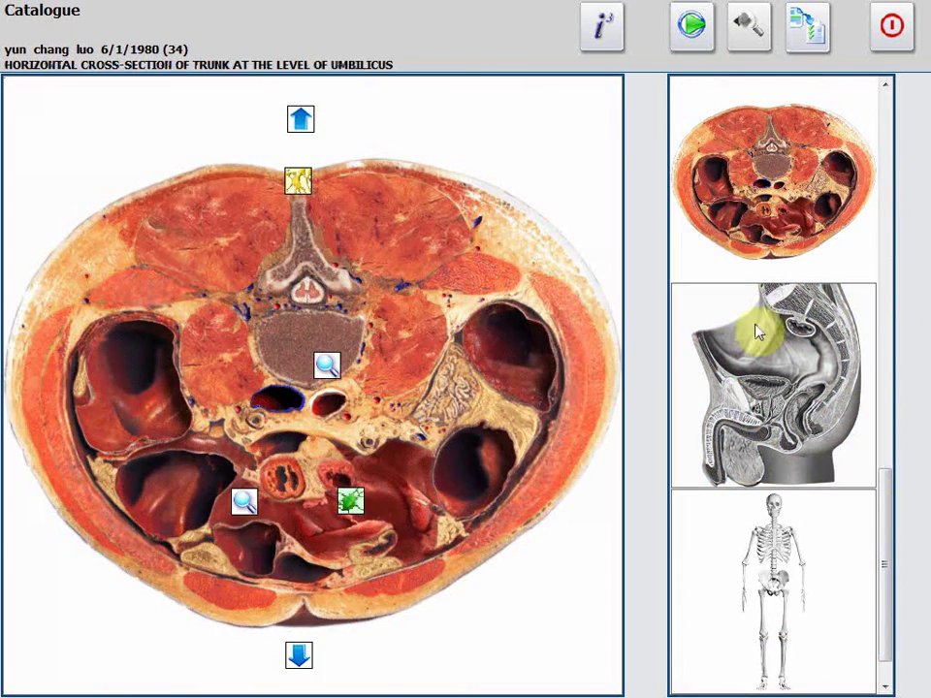
pyautogui.click(820, 552)
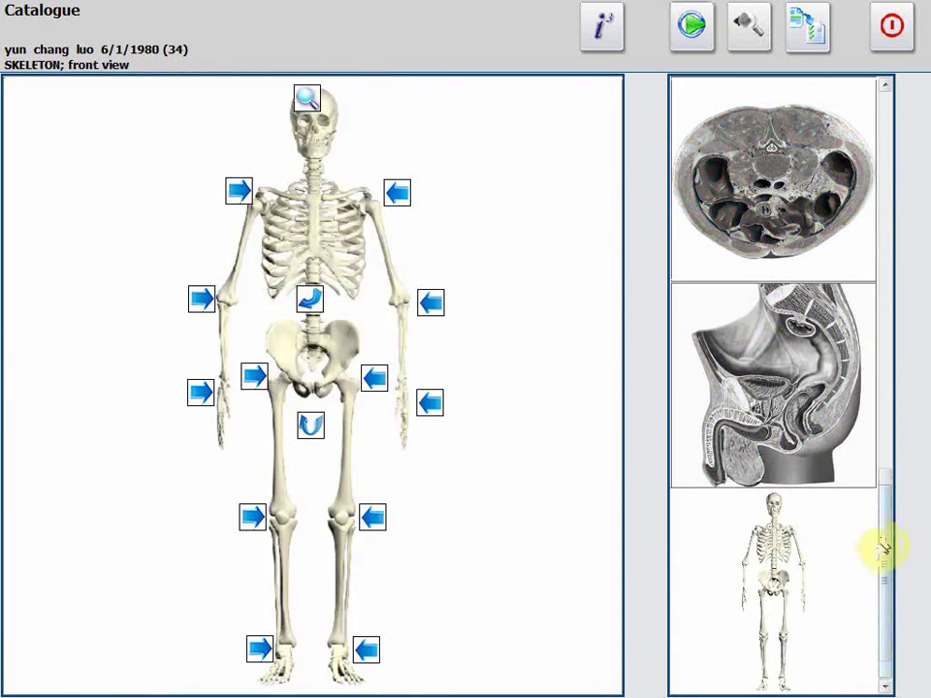
pyautogui.moveTo(883, 543); pyautogui.dragTo(887, 396)
pyautogui.click(721, 389)
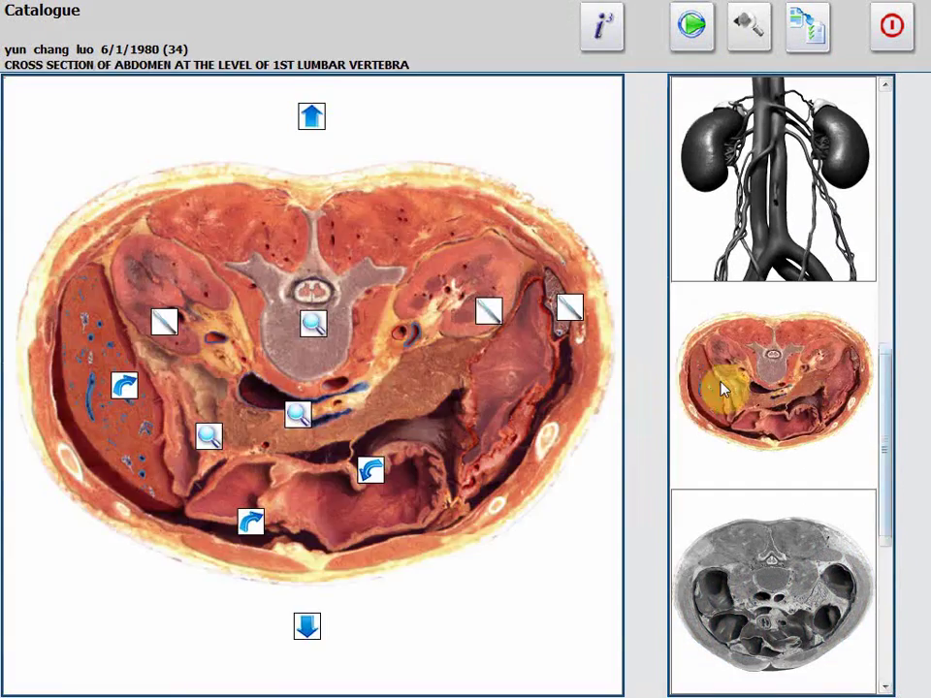
pyautogui.click(810, 422)
pyautogui.click(883, 398)
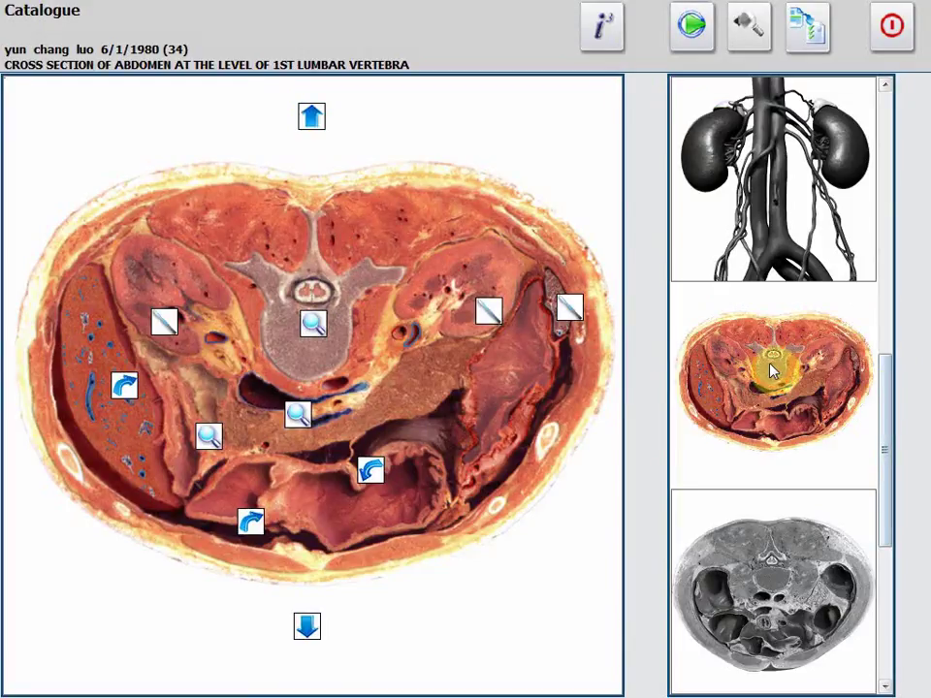
pyautogui.moveTo(883, 419); pyautogui.dragTo(883, 145)
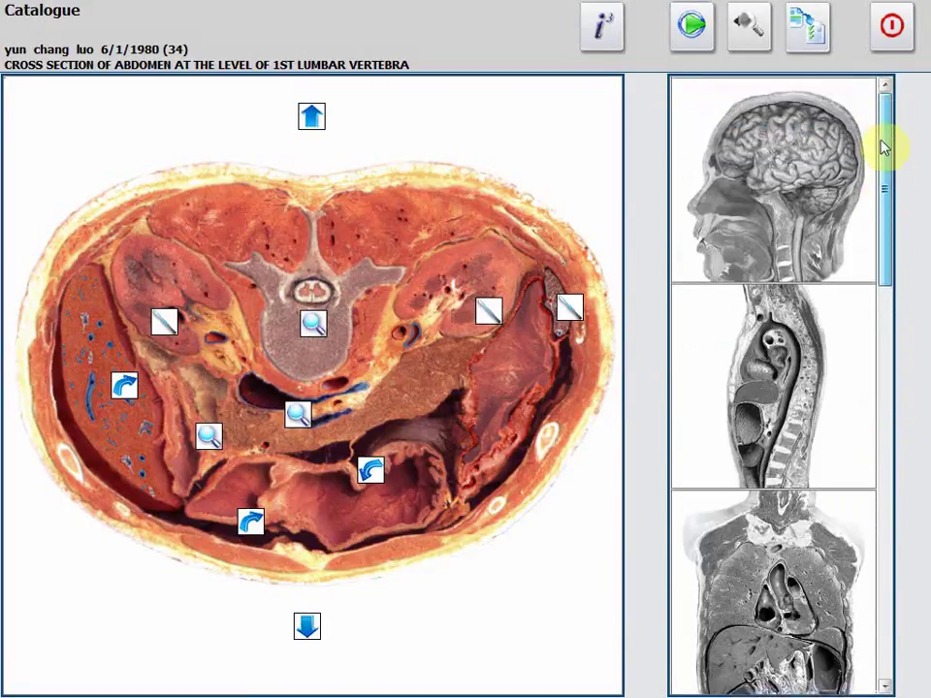
pyautogui.click(795, 199)
# Cycle the research type through Express, Normal and Detailed, ending on Express.
pyautogui.click(807, 27)
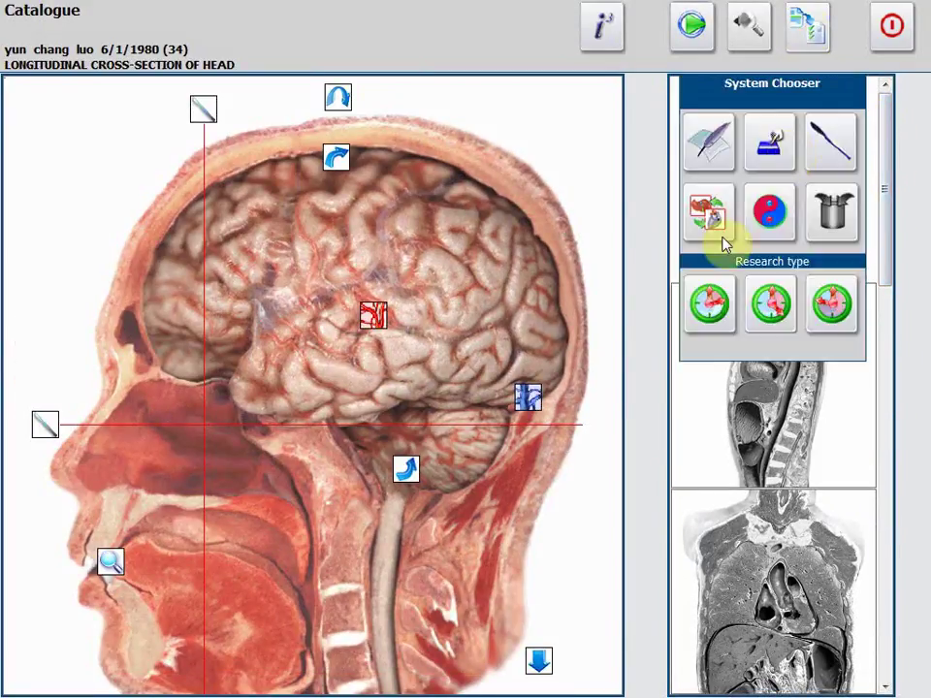
pyautogui.click(714, 308)
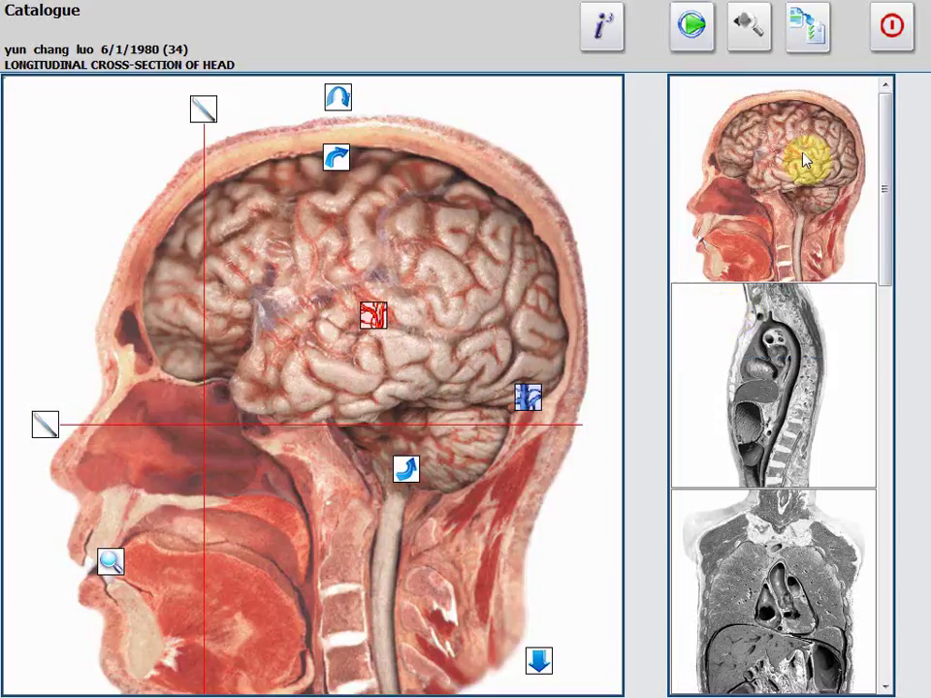
pyautogui.click(795, 48)
pyautogui.click(776, 299)
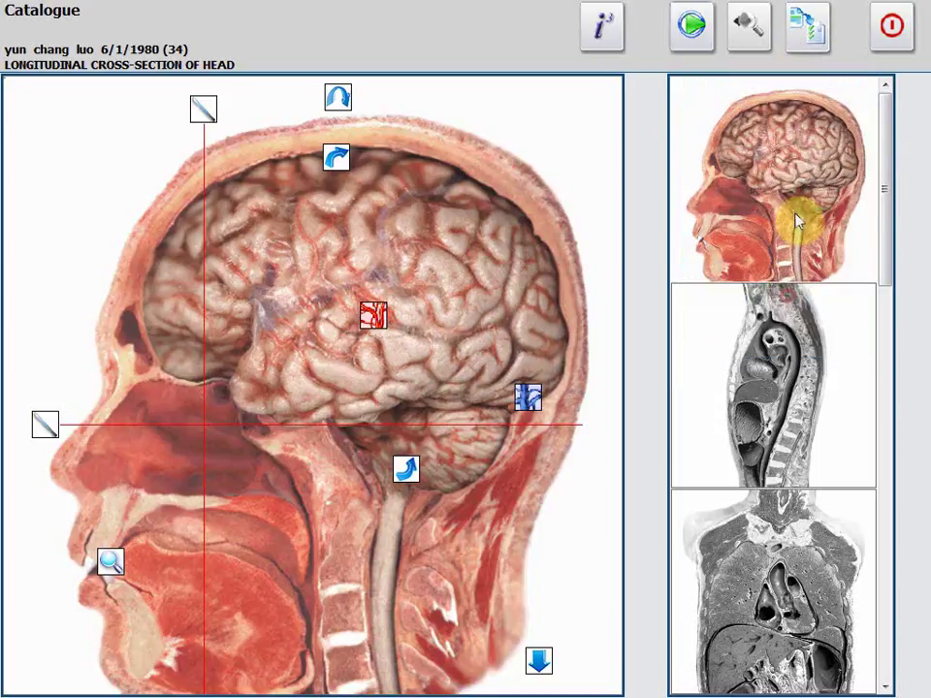
pyautogui.click(805, 31)
pyautogui.click(834, 299)
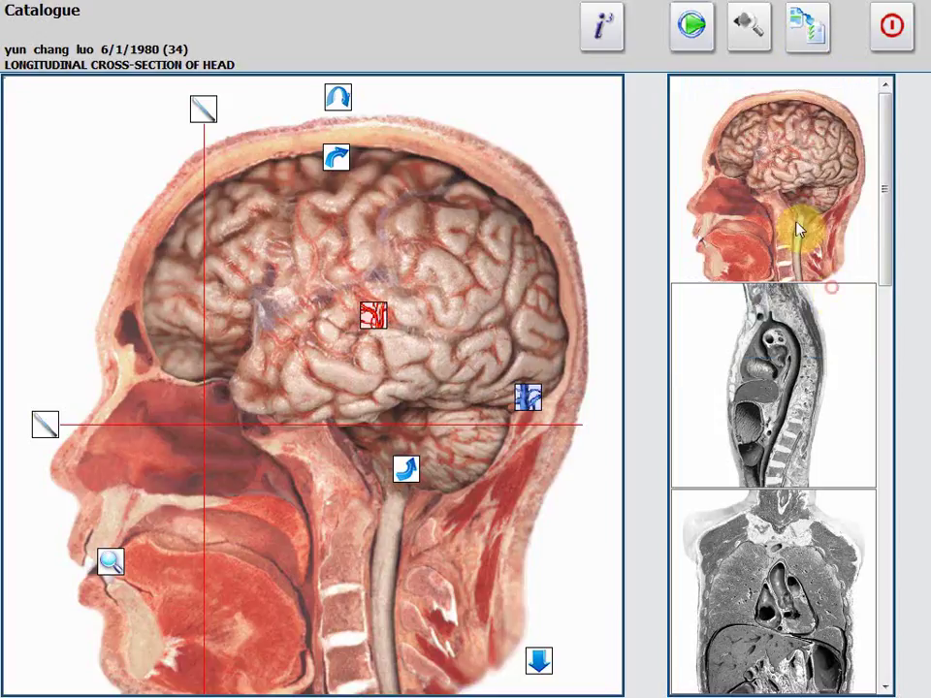
pyautogui.click(797, 36)
pyautogui.click(712, 299)
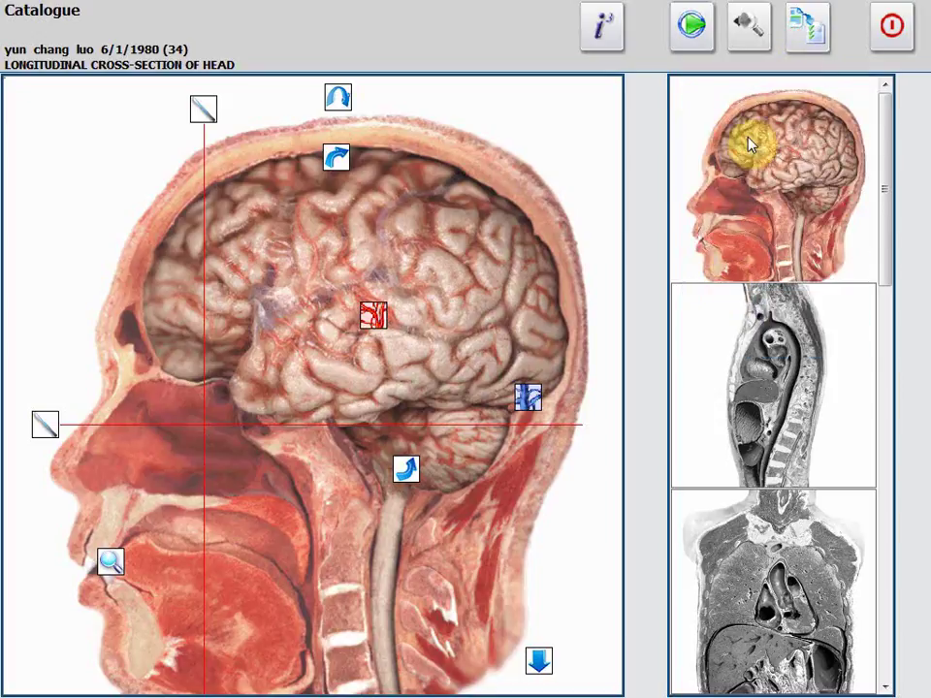
# Run the manual head research, then research the coronal thoracotomy at the ascending aorta.
pyautogui.click(698, 43)
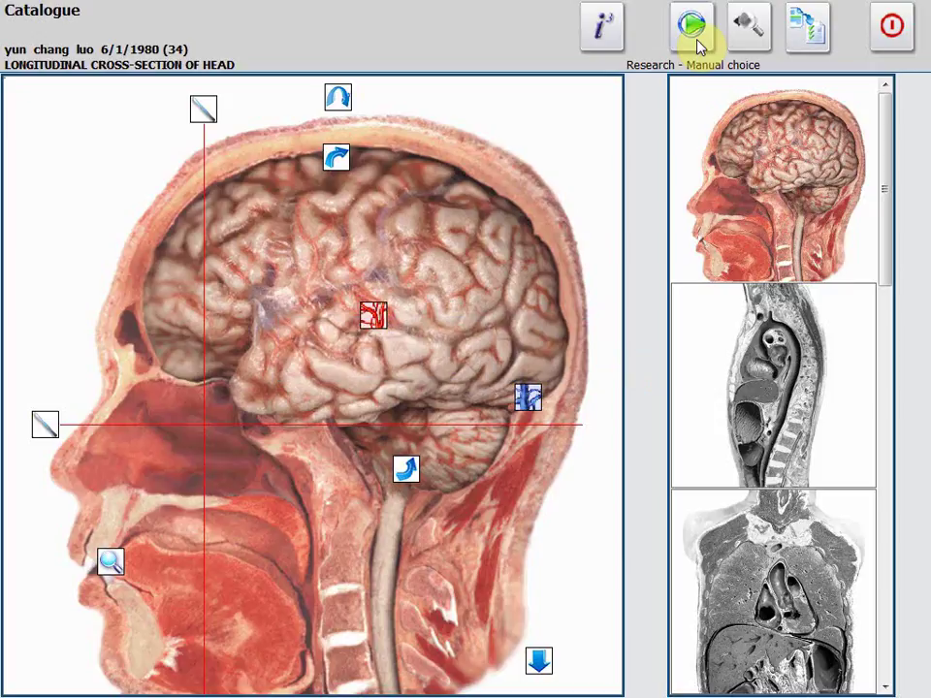
pyautogui.click(692, 27)
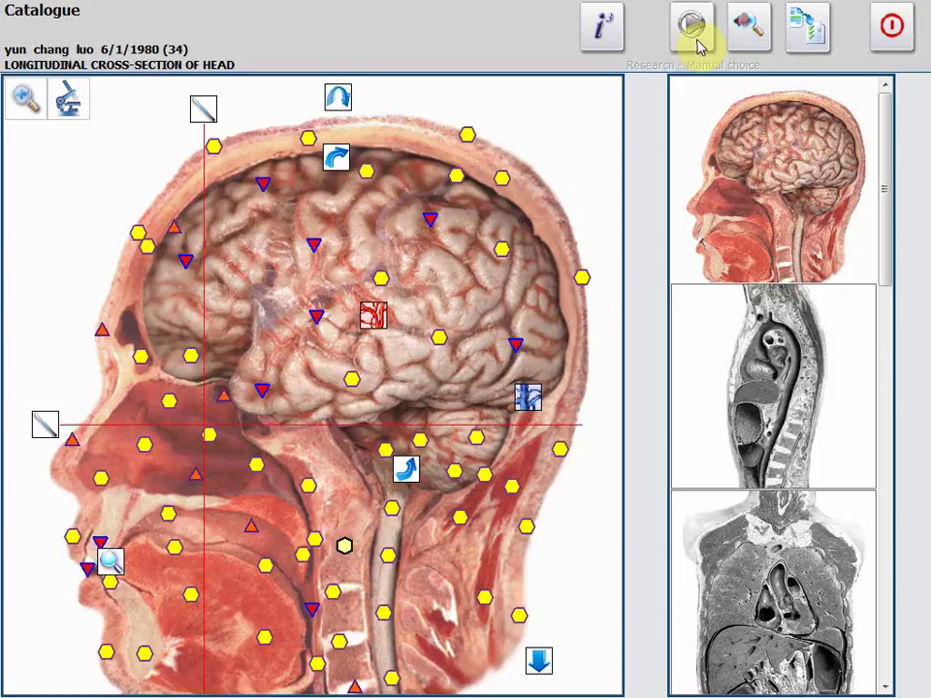
pyautogui.scroll(-3, 889, 293)
pyautogui.click(807, 302)
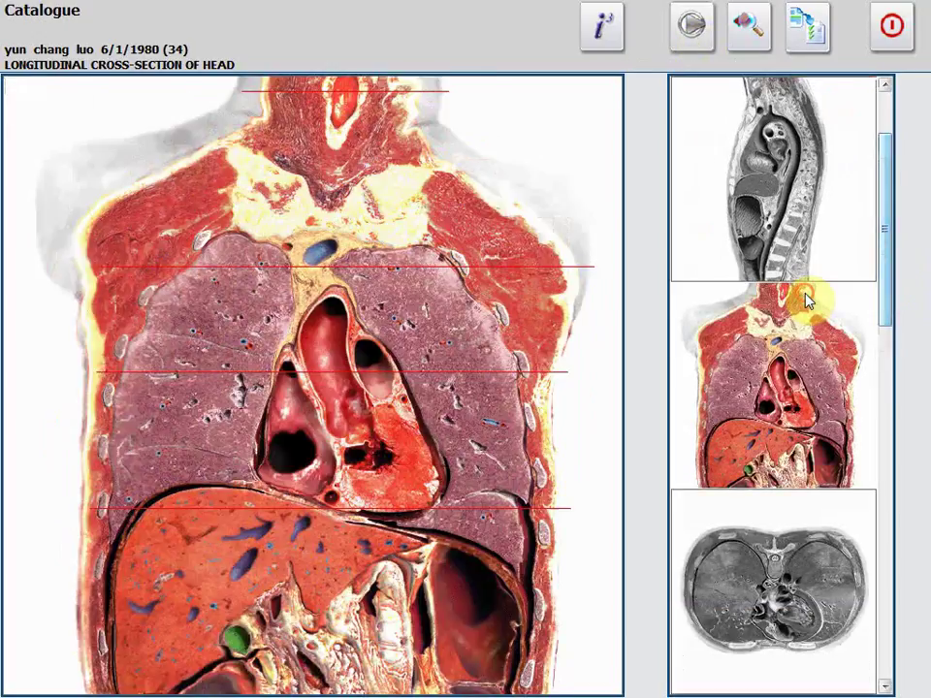
pyautogui.click(804, 254)
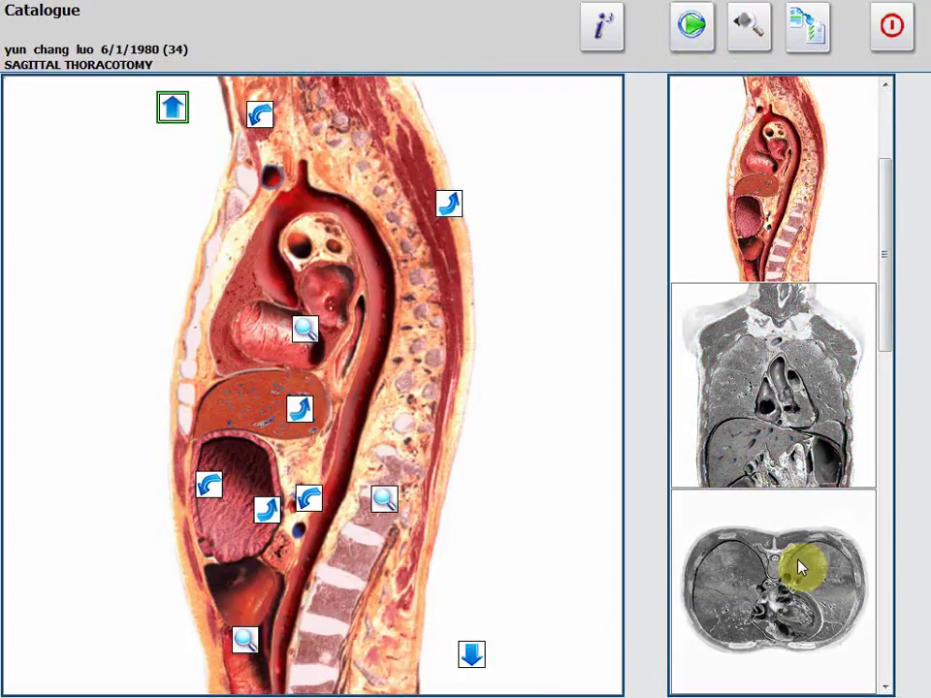
pyautogui.click(783, 391)
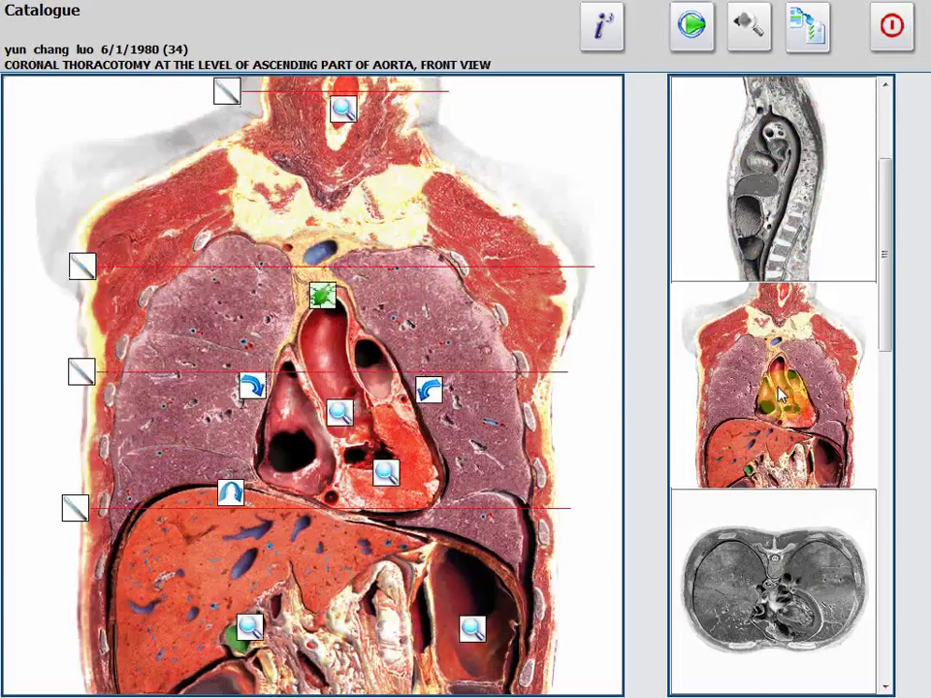
pyautogui.click(690, 41)
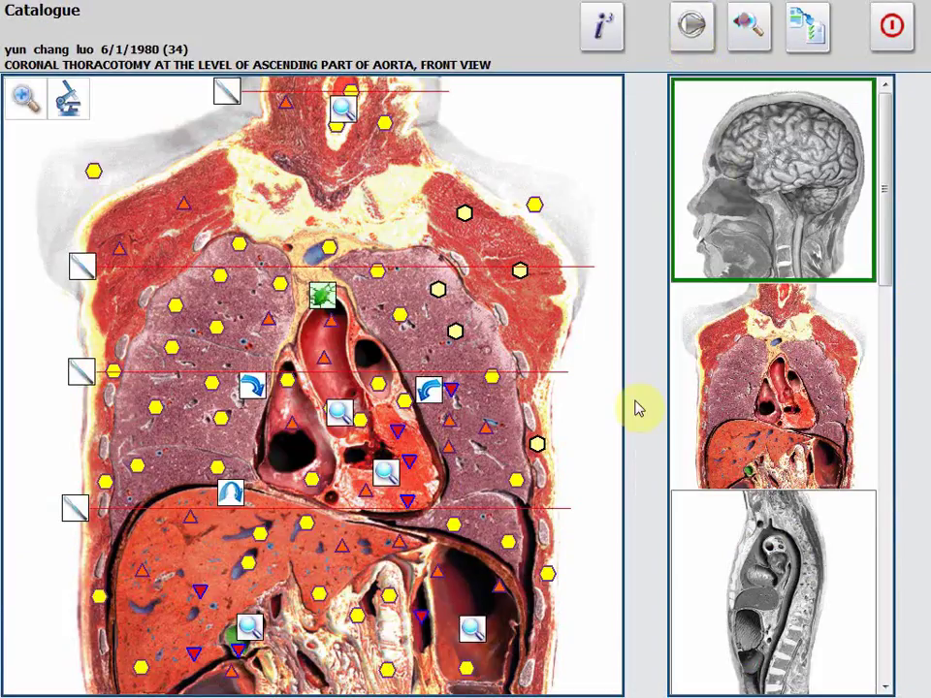
# Switch to automatic image choice and browse the left wrist and foot images.
pyautogui.click(807, 34)
pyautogui.click(777, 218)
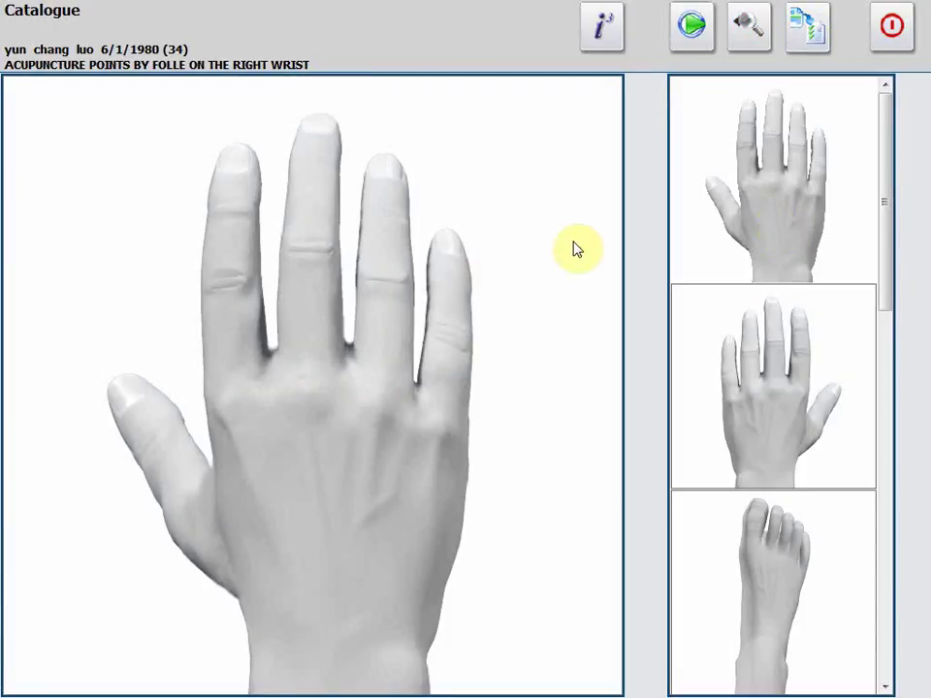
pyautogui.click(794, 407)
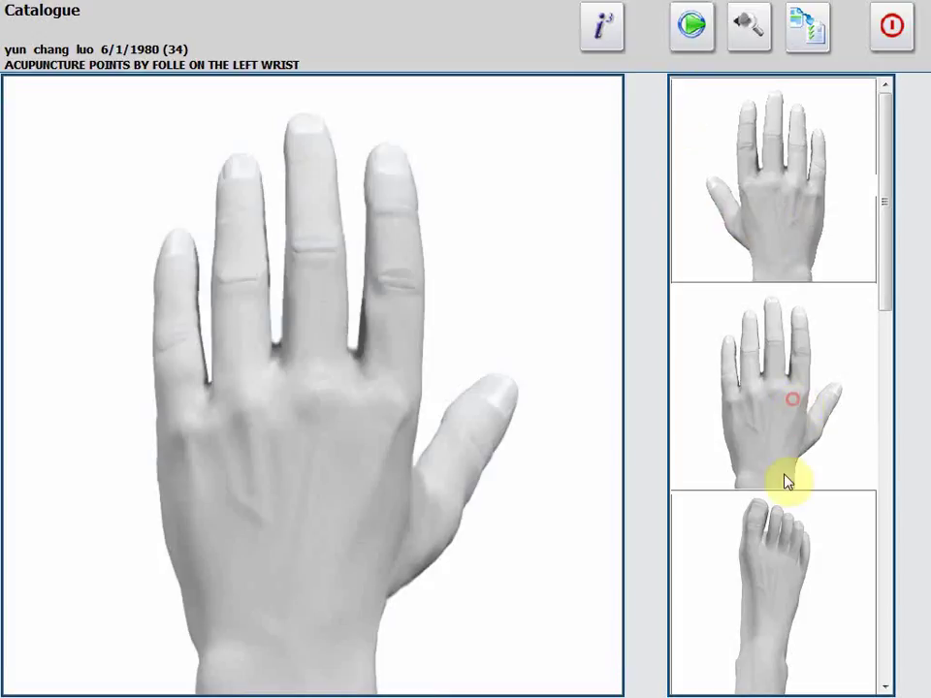
pyautogui.click(771, 544)
pyautogui.click(731, 349)
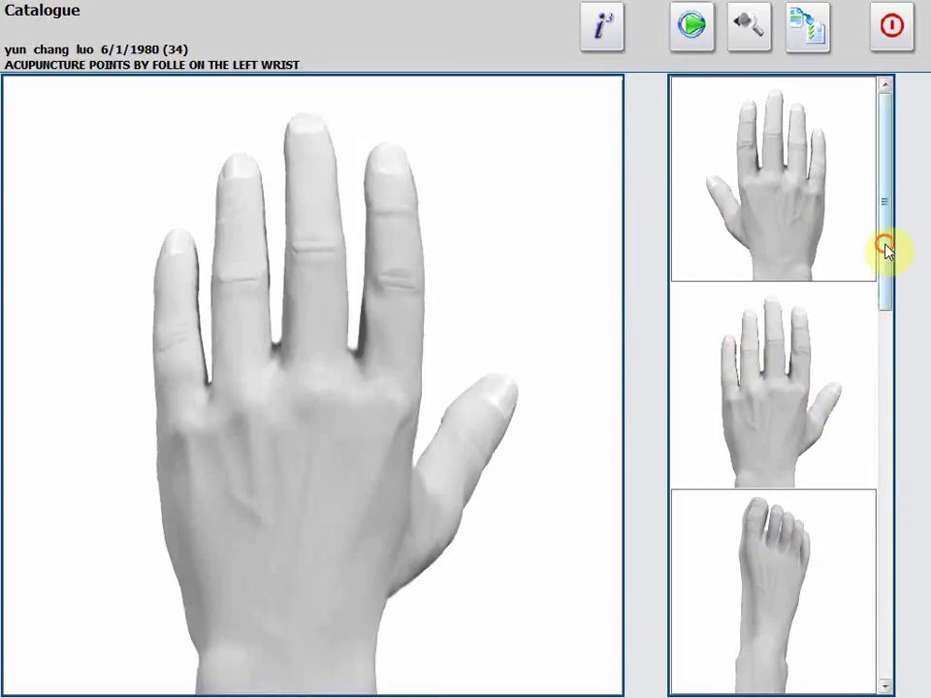
pyautogui.moveTo(887, 249); pyautogui.dragTo(903, 606)
# Run the automatic express research on the right iris and acknowledge its completion.
pyautogui.click(767, 442)
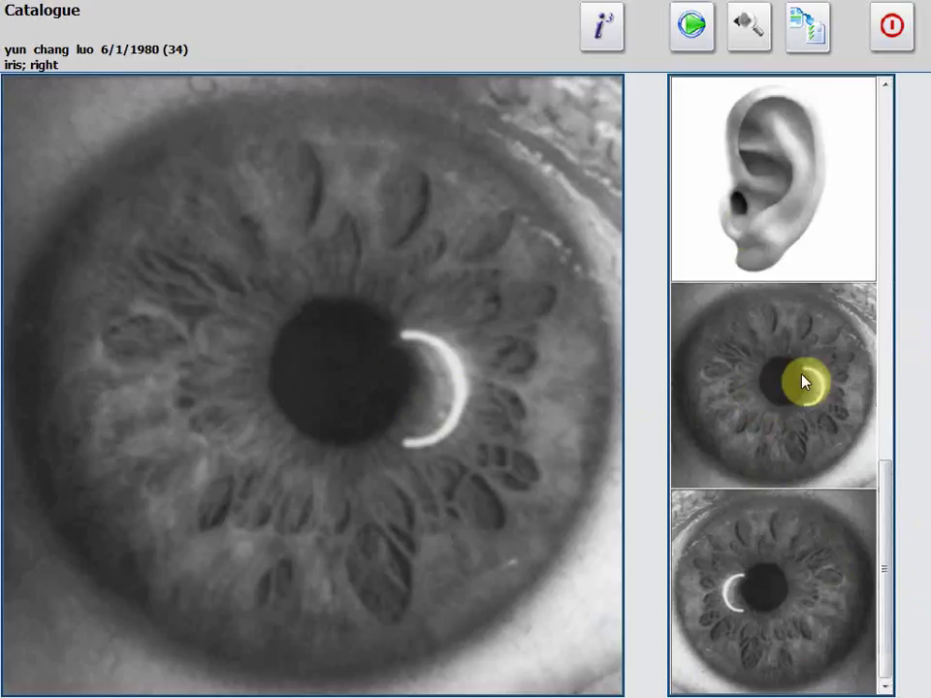
pyautogui.click(692, 31)
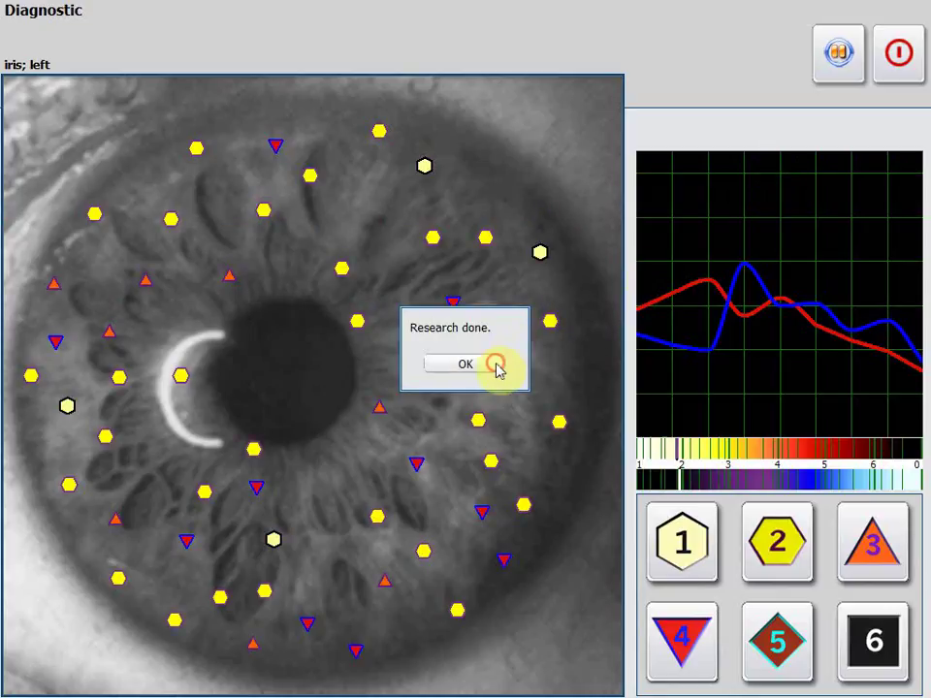
pyautogui.click(493, 364)
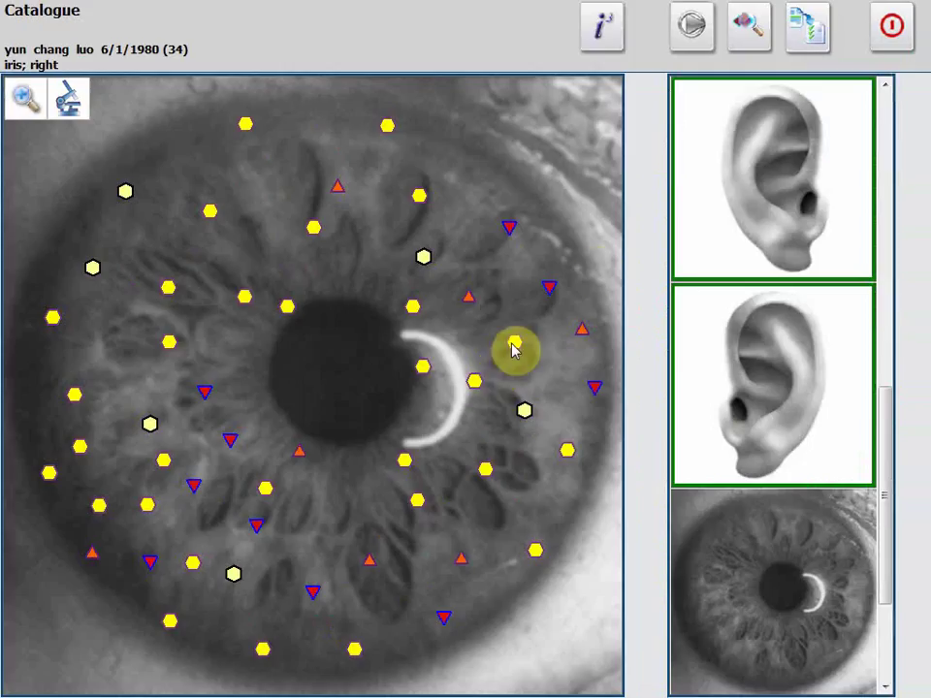
pyautogui.click(800, 27)
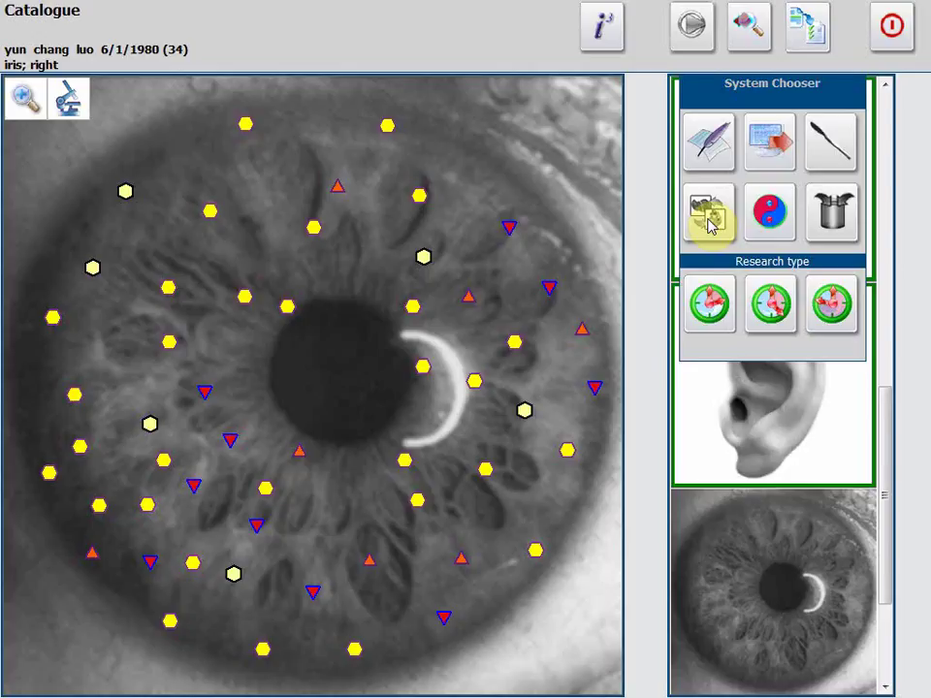
# Decline finishing the researches and close the research options.
pyautogui.click(766, 155)
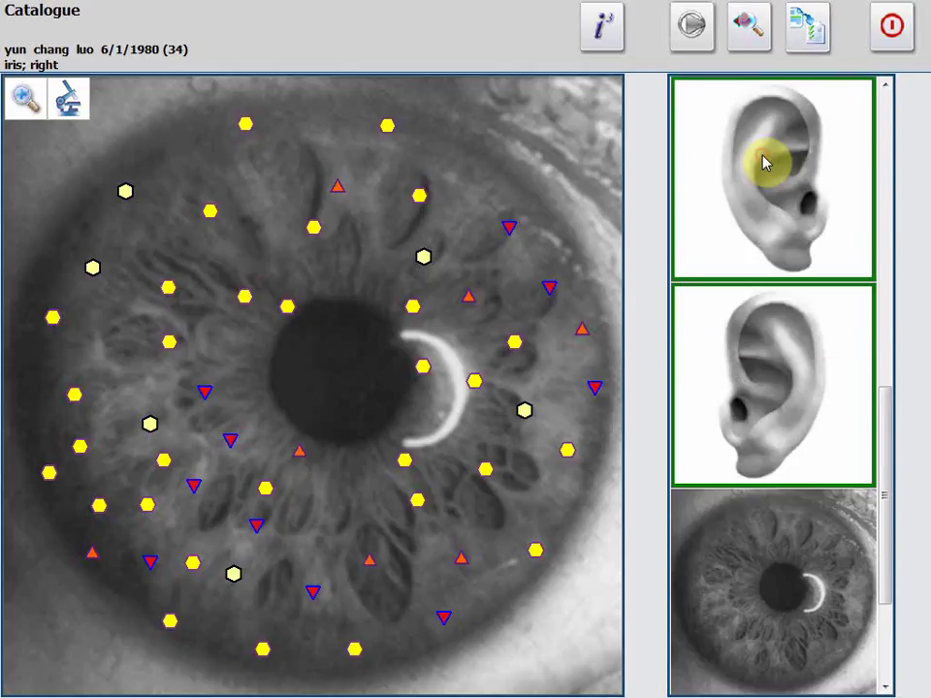
pyautogui.click(805, 28)
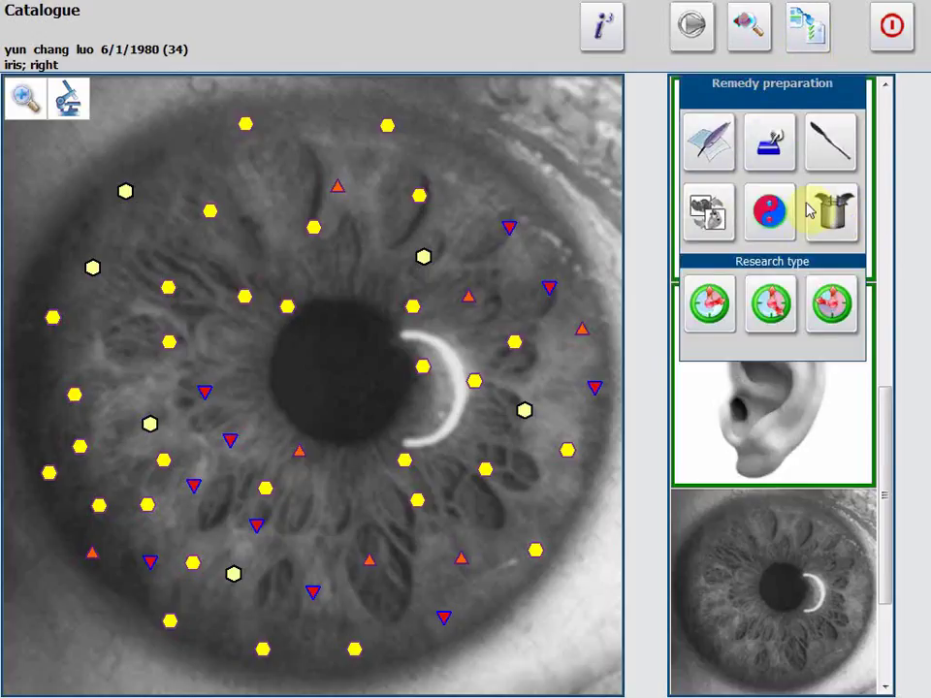
pyautogui.moveTo(883, 358); pyautogui.dragTo(884, 103)
pyautogui.click(890, 27)
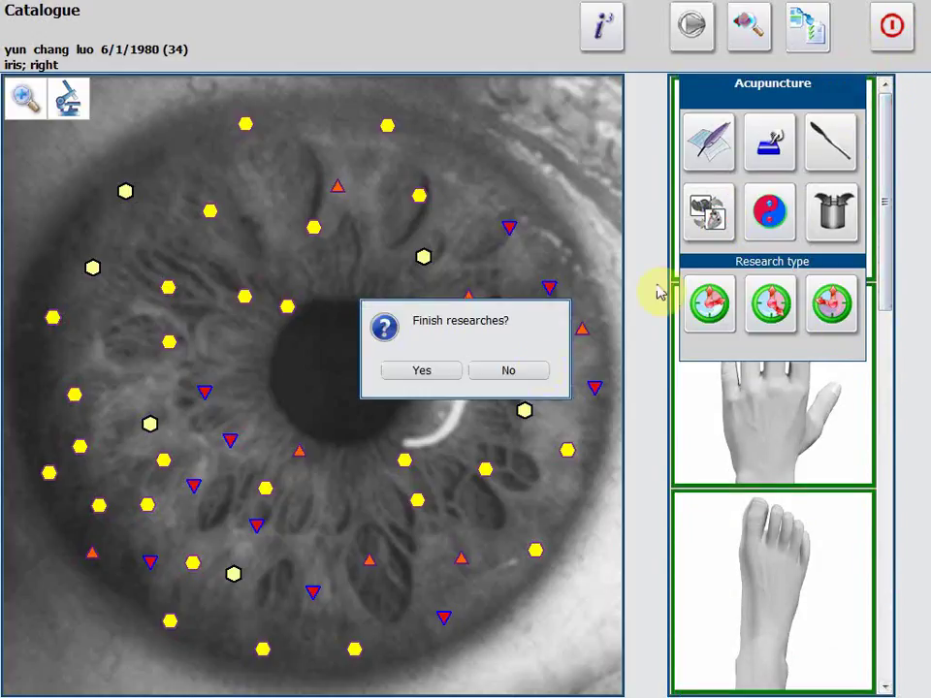
pyautogui.click(484, 375)
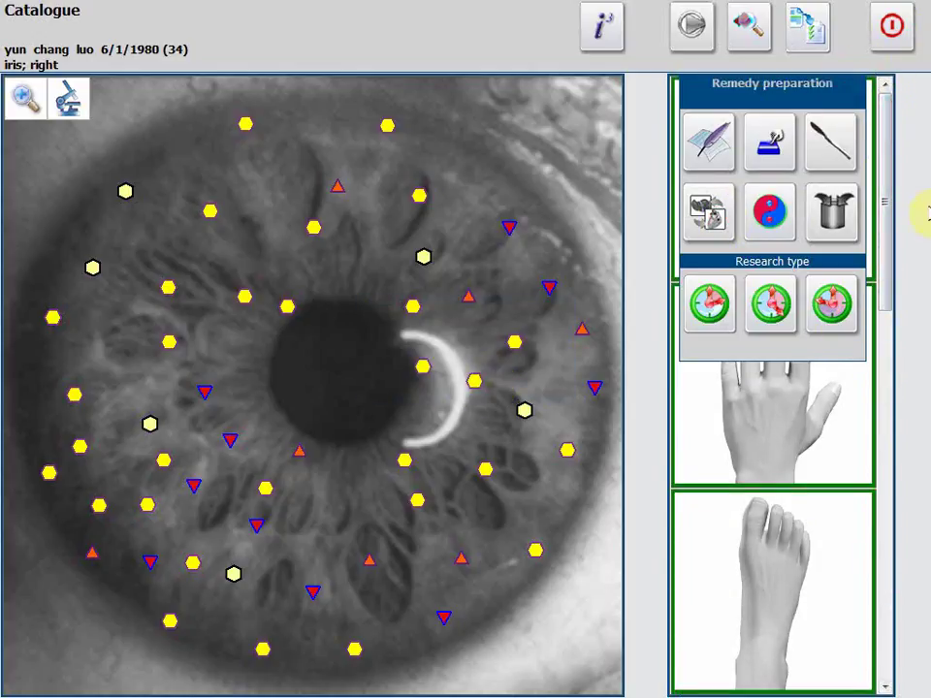
pyautogui.click(880, 194)
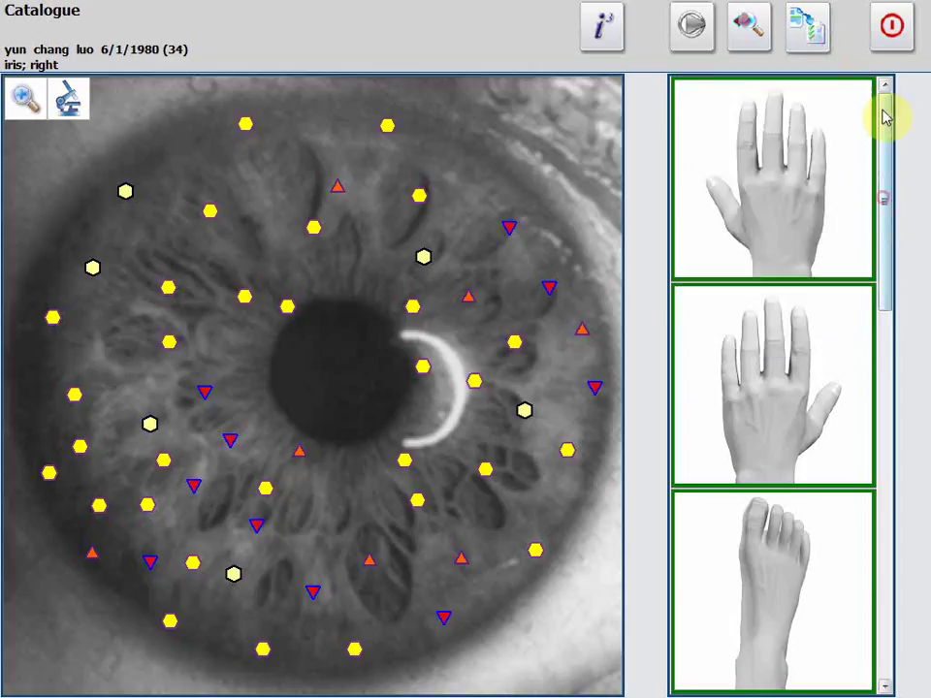
pyautogui.click(70, 101)
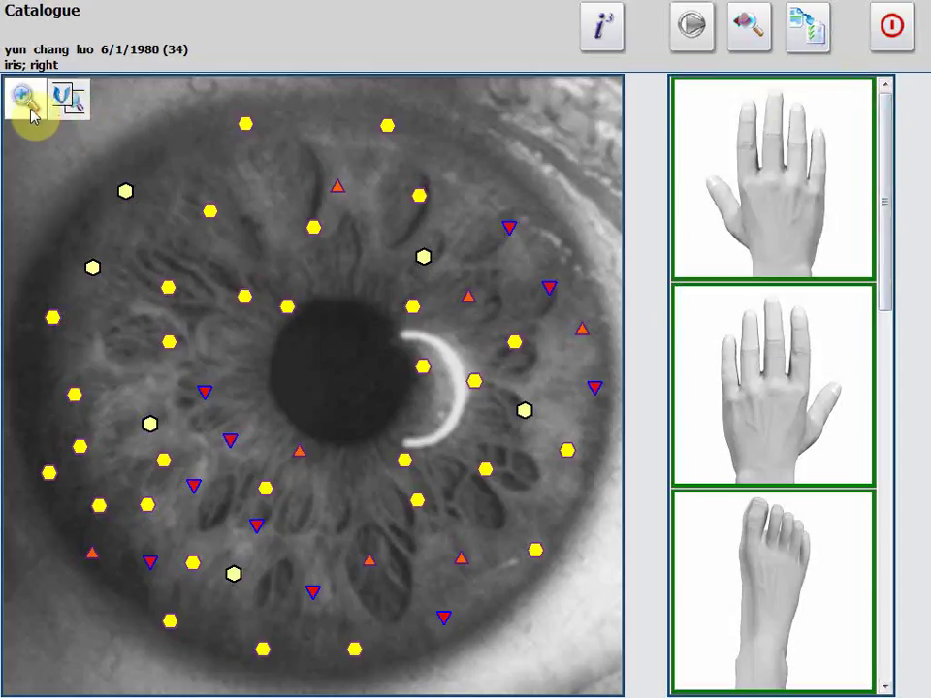
# Change the selection mode, then leave the right-iris analysis for the Catalogue without finishing.
pyautogui.click(808, 31)
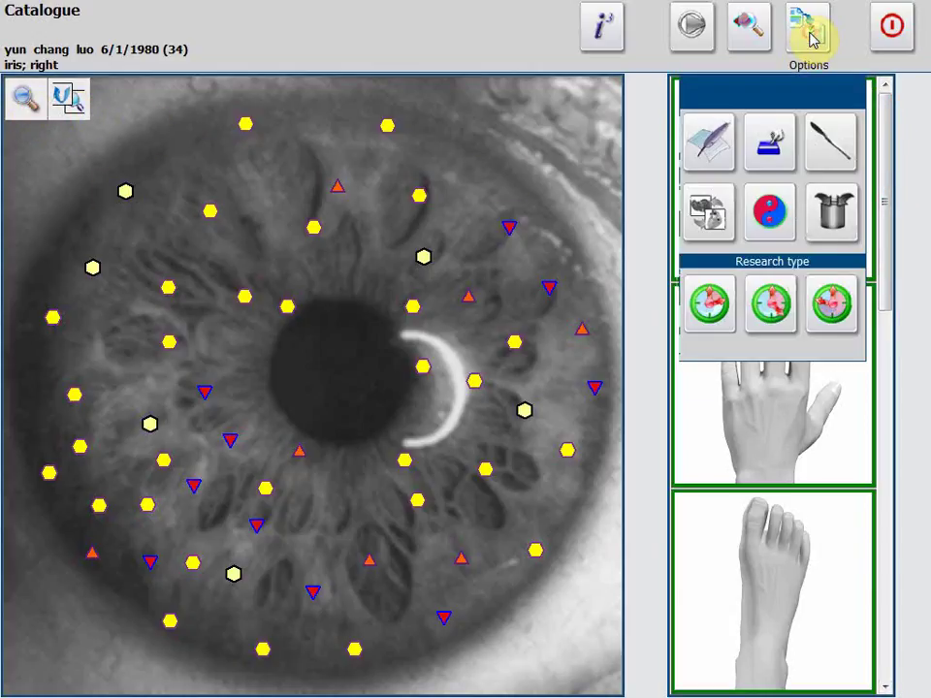
pyautogui.click(771, 145)
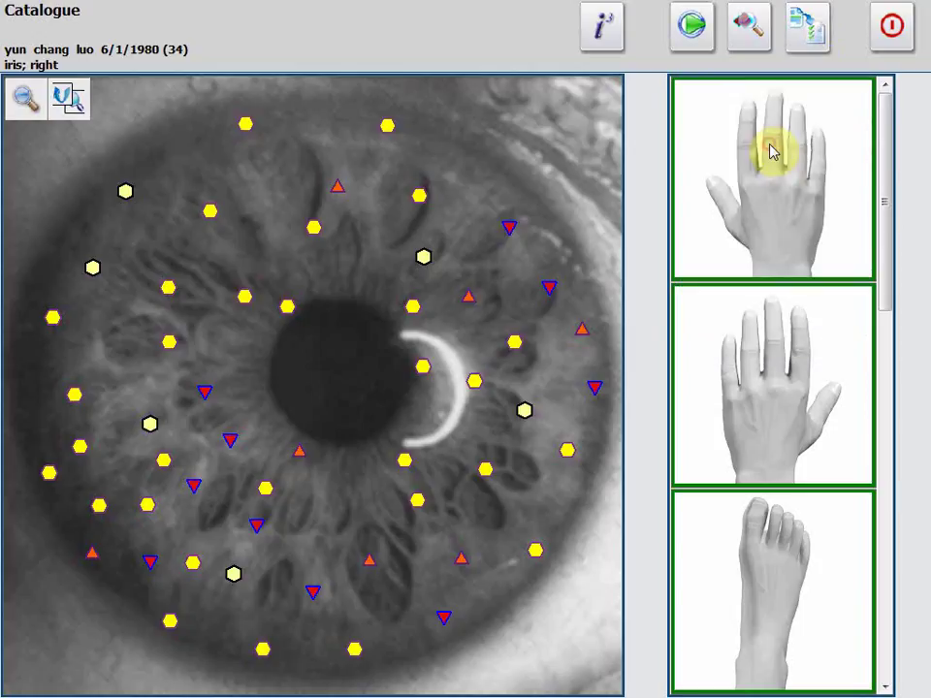
pyautogui.click(749, 27)
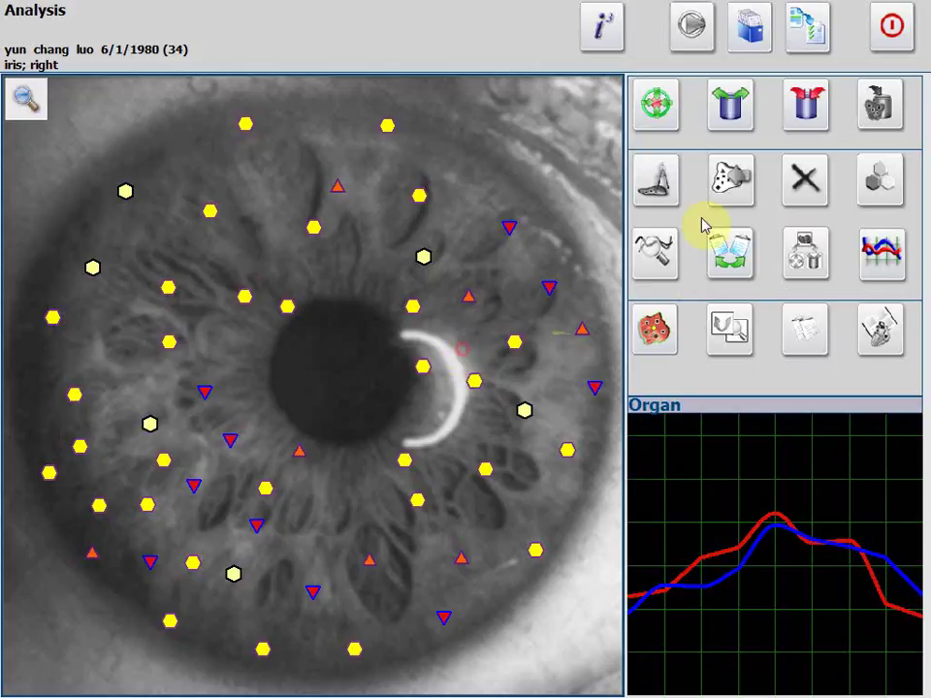
pyautogui.click(892, 29)
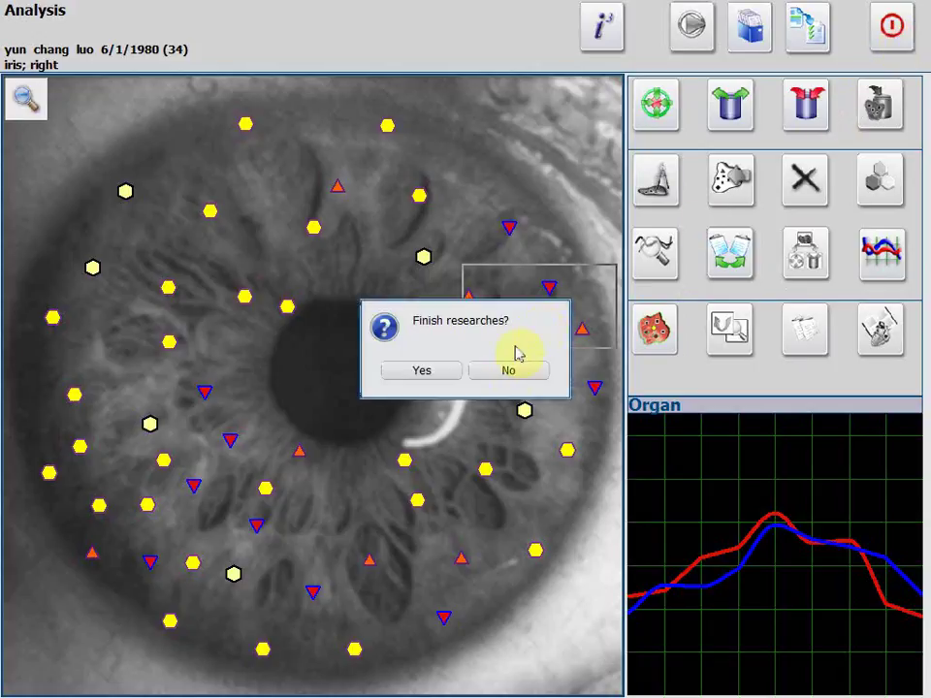
pyautogui.click(533, 376)
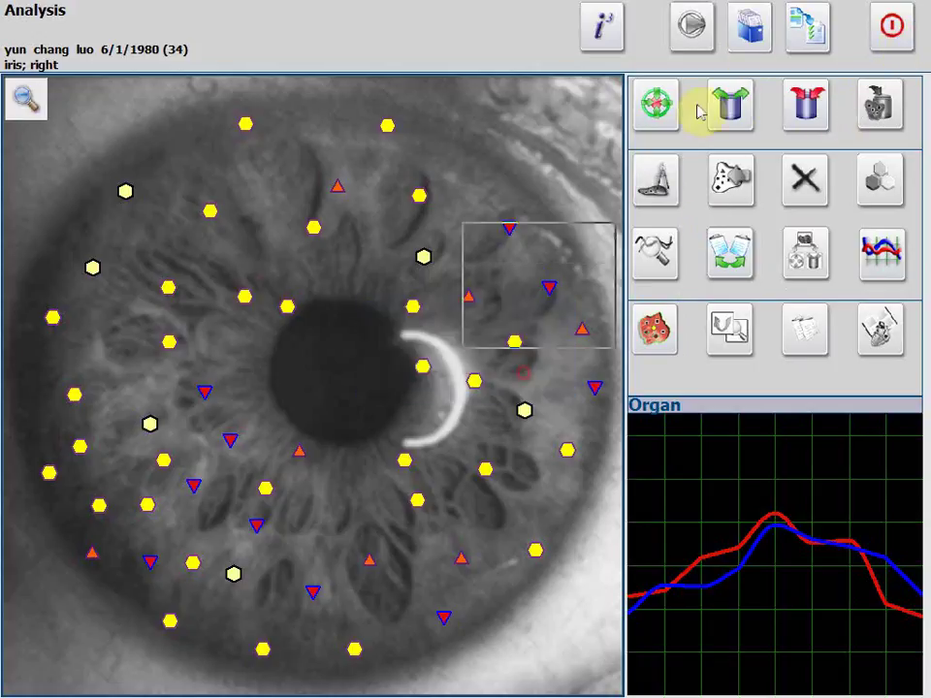
pyautogui.click(748, 39)
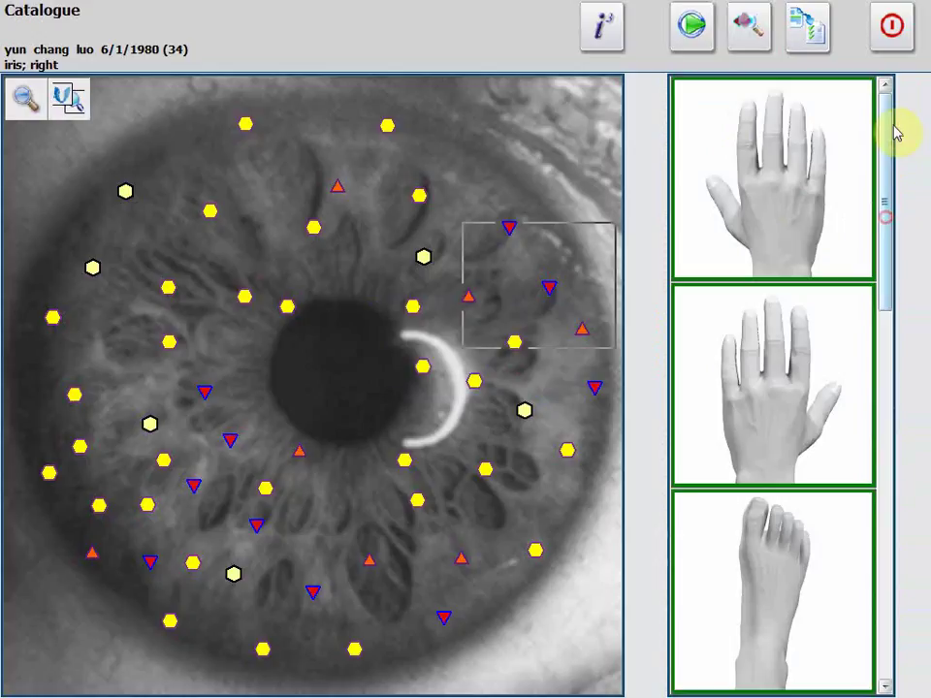
# Enable volumetric scanning and bring up the research type options.
pyautogui.scroll(-1, 880, 243)
pyautogui.scroll(1, 880, 243)
pyautogui.click(601, 29)
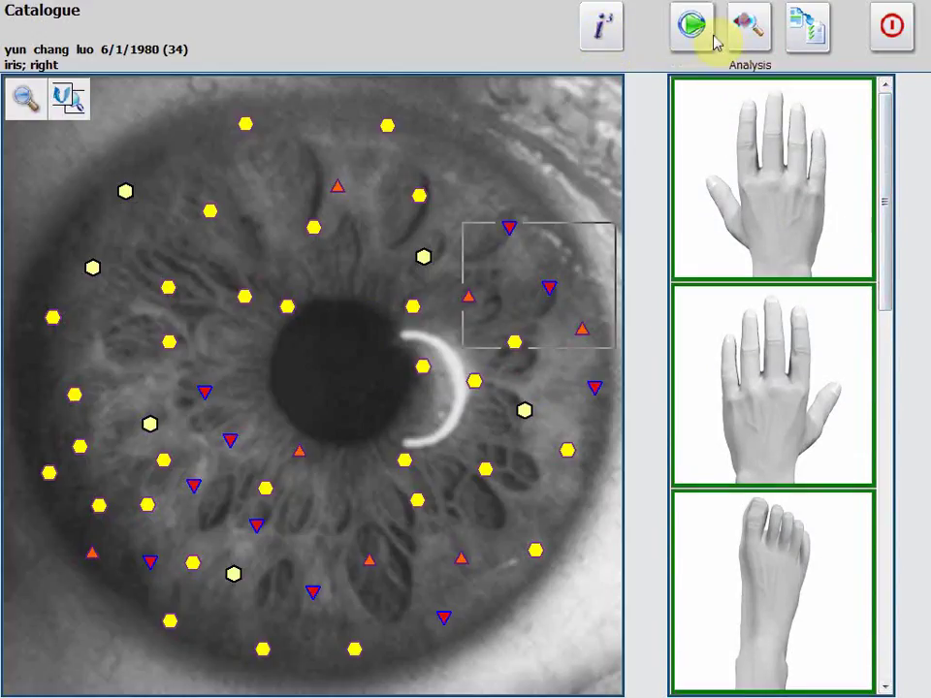
pyautogui.click(800, 29)
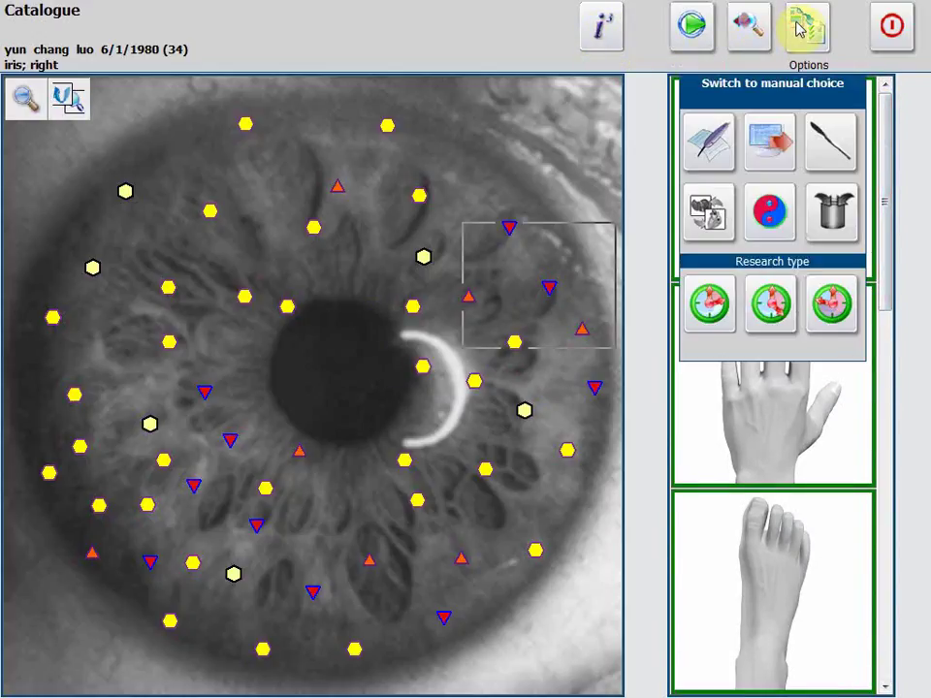
# Select the head cross-section, preview the sagittal thoracotomy, then open the head's analysis.
pyautogui.click(772, 219)
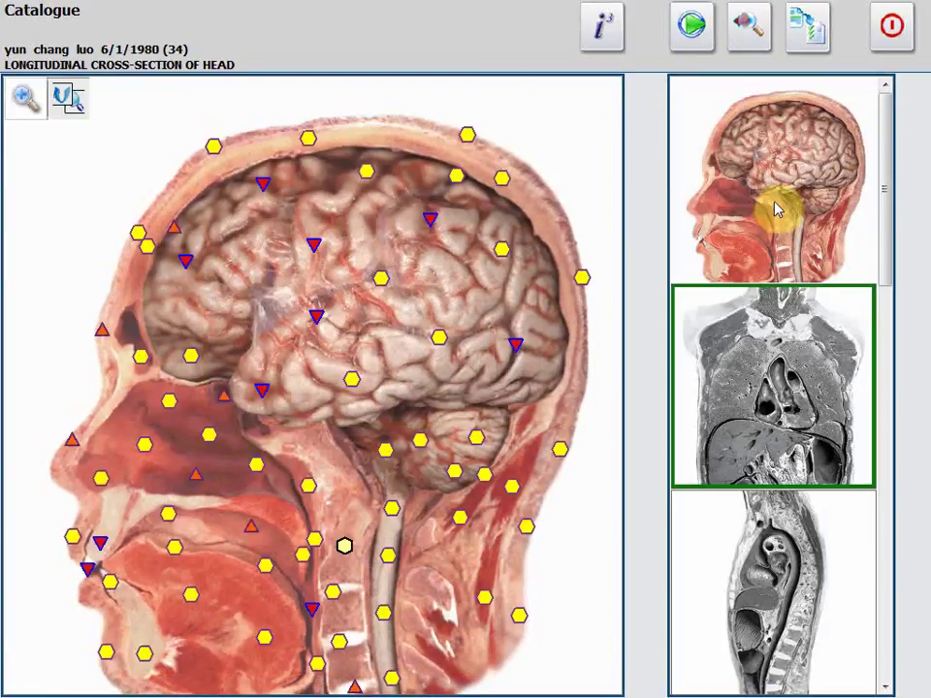
pyautogui.moveTo(886, 194); pyautogui.dragTo(889, 133)
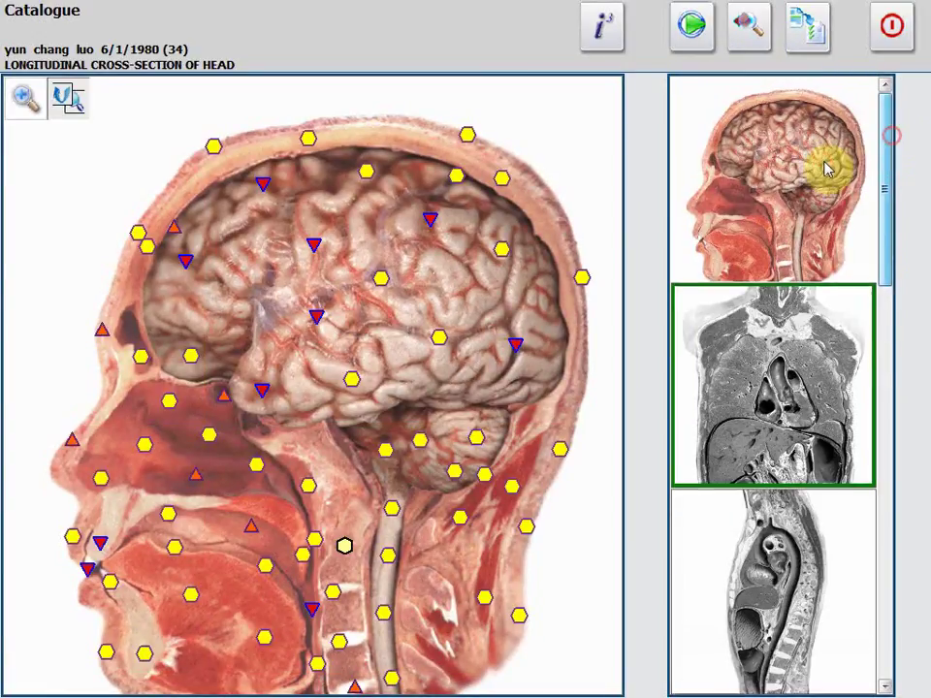
pyautogui.click(773, 559)
pyautogui.click(778, 239)
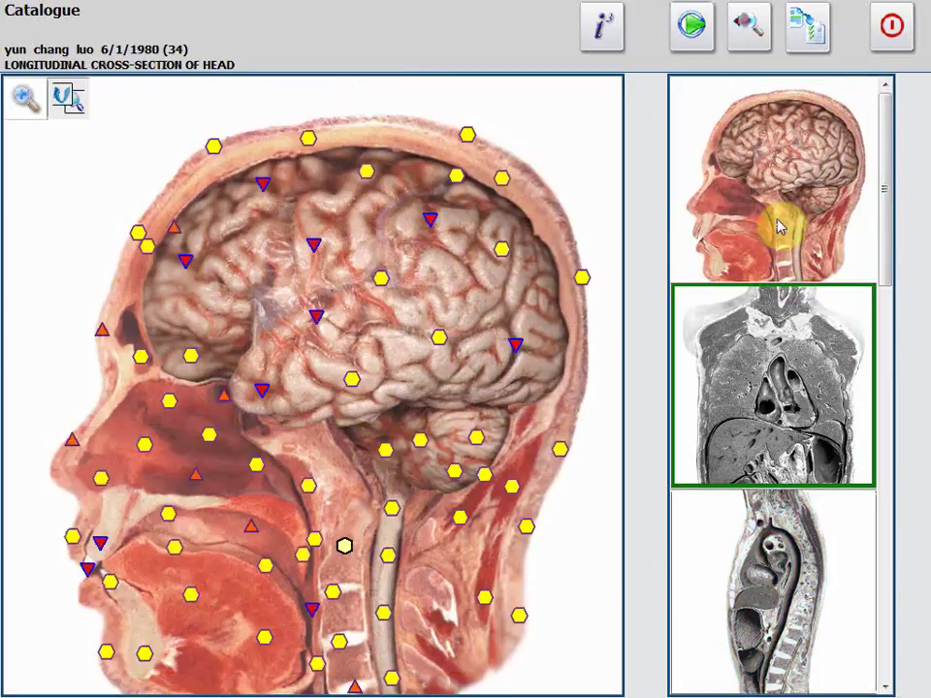
pyautogui.click(763, 39)
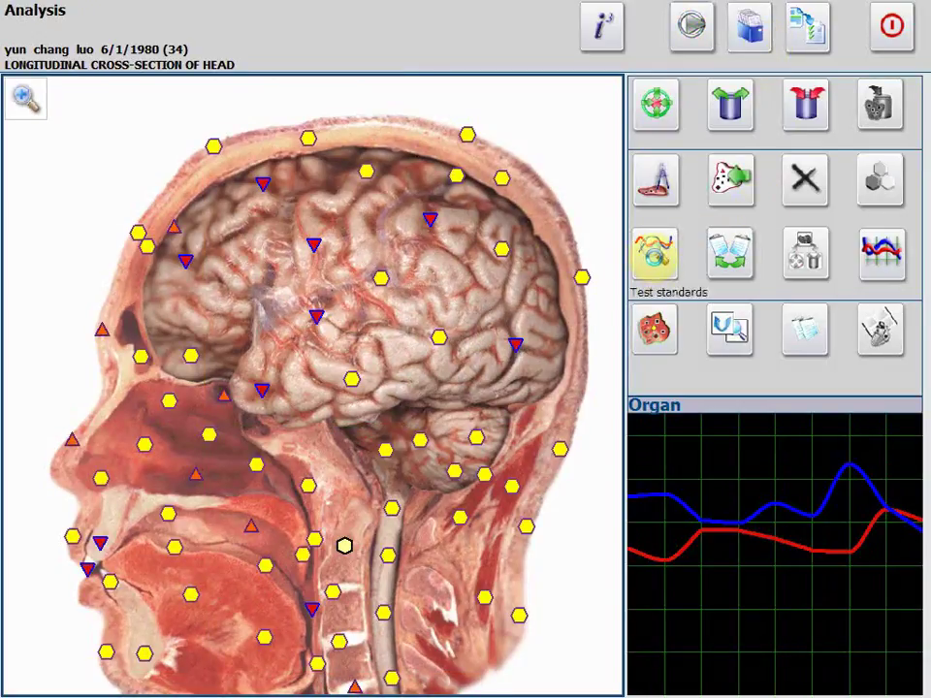
# Test the head against H Phytotherapy etalons and open the Cannabis sativa diagnostic map.
pyautogui.click(657, 260)
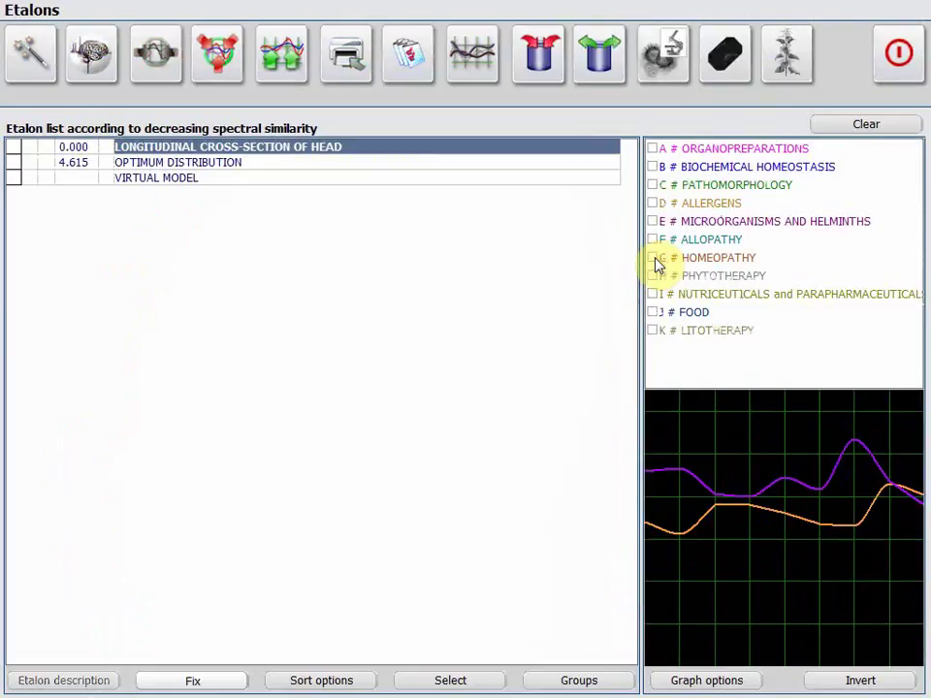
pyautogui.click(652, 168)
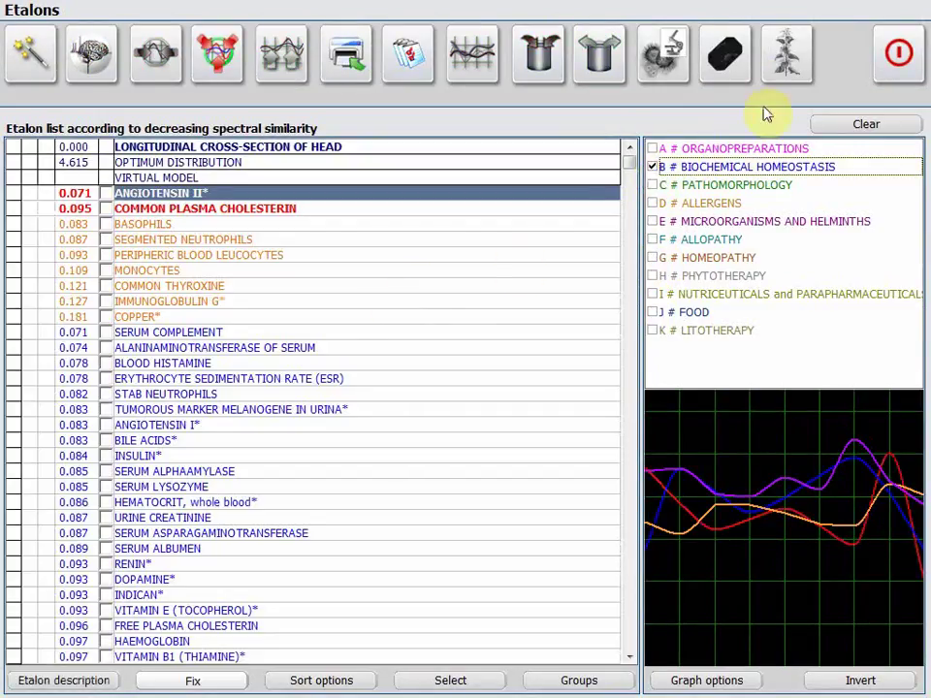
pyautogui.click(653, 168)
pyautogui.click(654, 277)
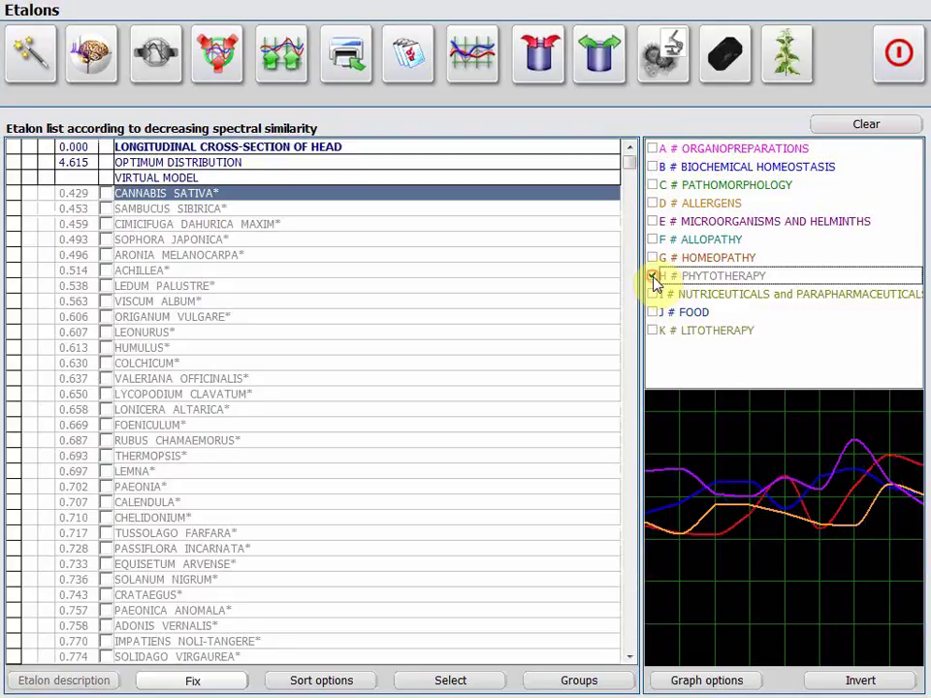
pyautogui.click(774, 62)
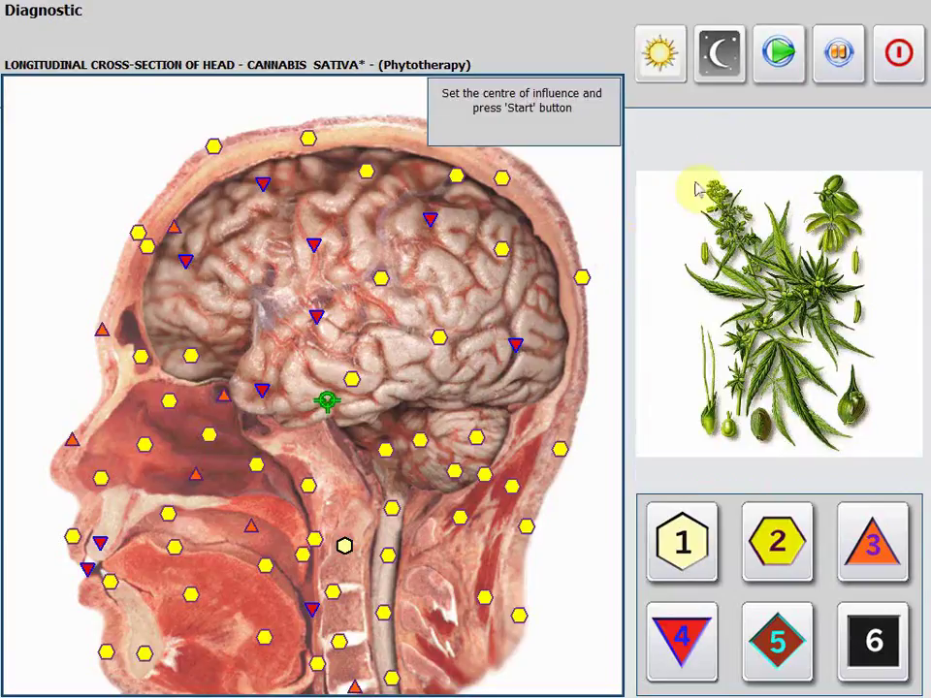
# Run the Cannabis sativa influence and auto-search its comparative analysis (27% compensatory strengthening).
pyautogui.click(776, 56)
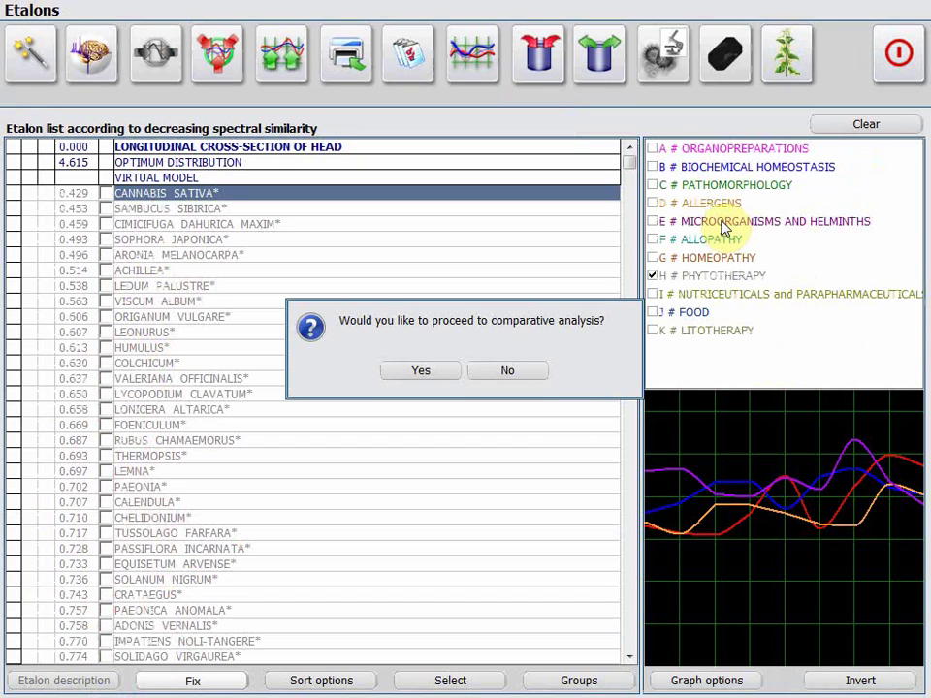
pyautogui.click(421, 377)
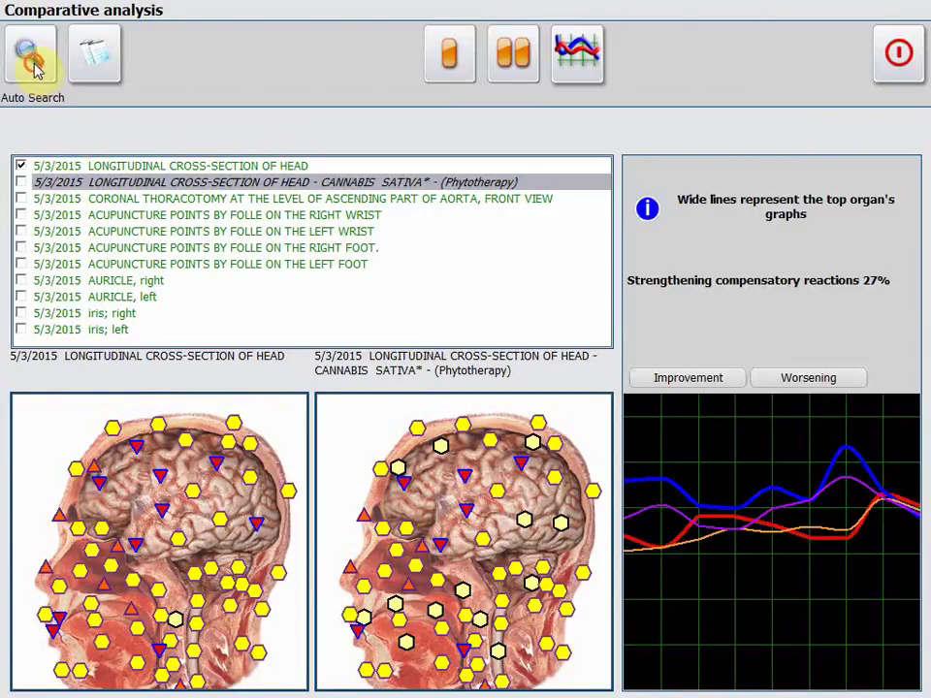
pyautogui.click(30, 56)
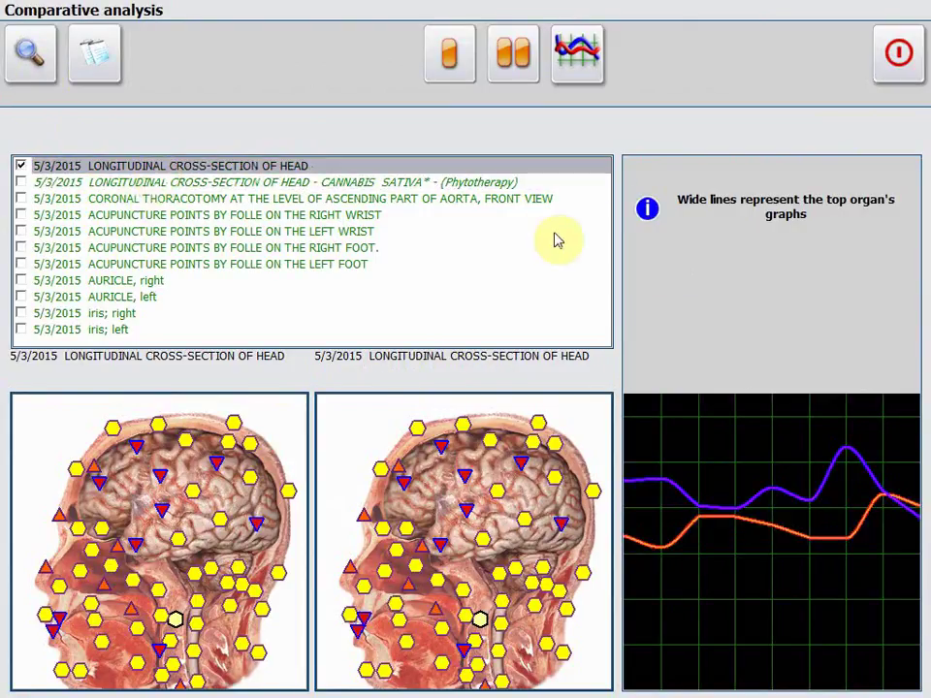
pyautogui.click(902, 53)
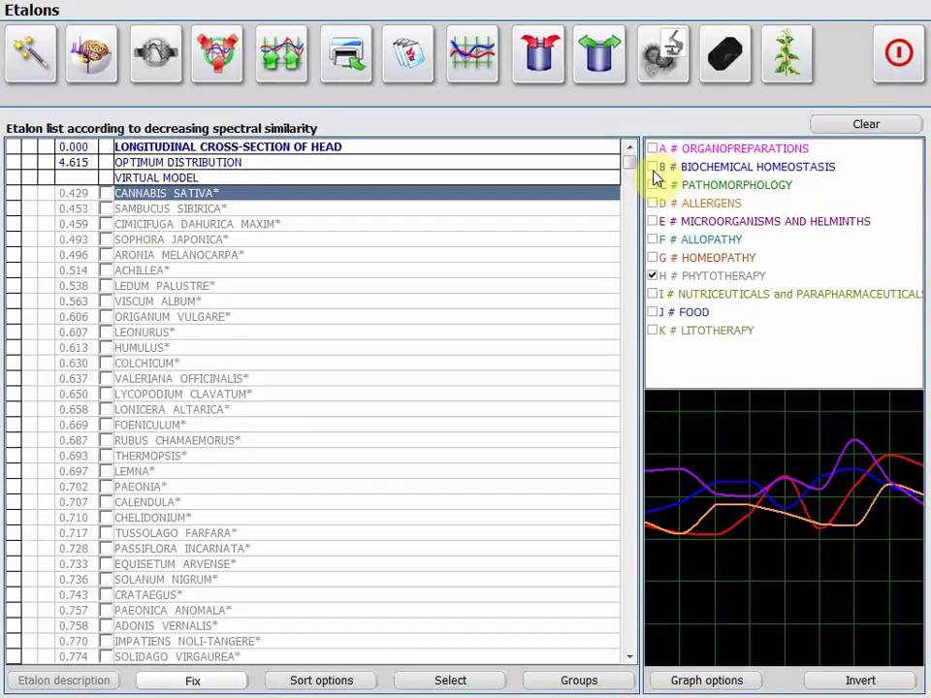
# Compare the head against the Cornelian Litotherapy stone (91% strengthening), then clear the etalons.
pyautogui.click(653, 278)
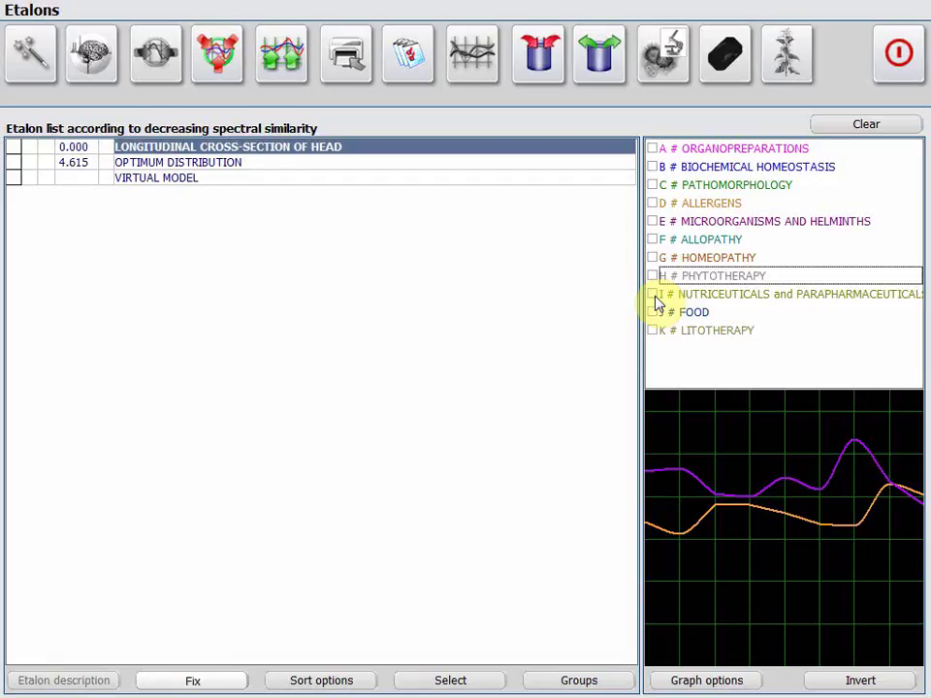
pyautogui.click(654, 330)
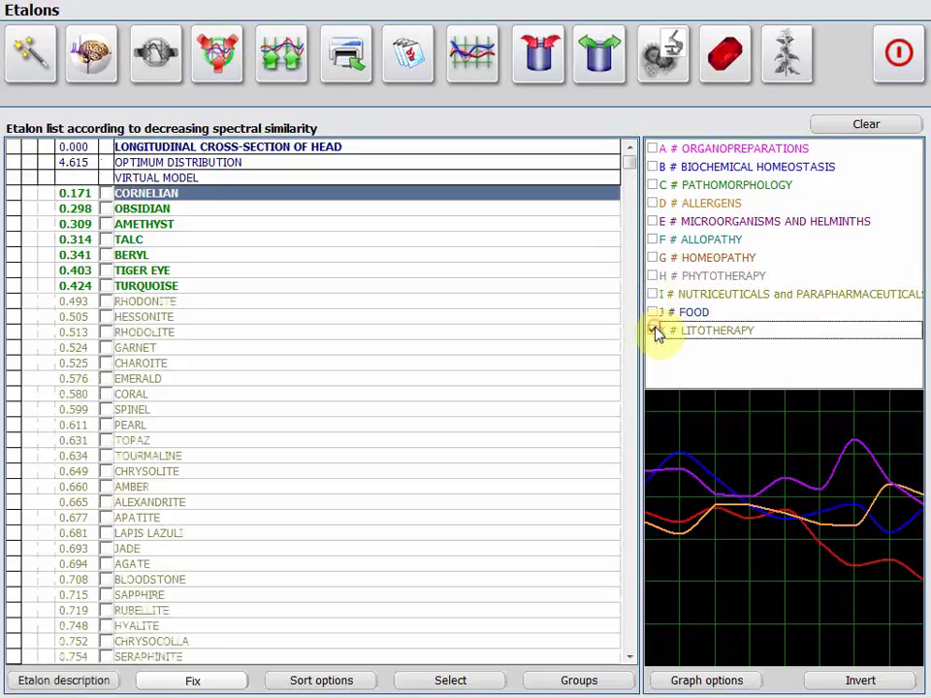
pyautogui.click(720, 66)
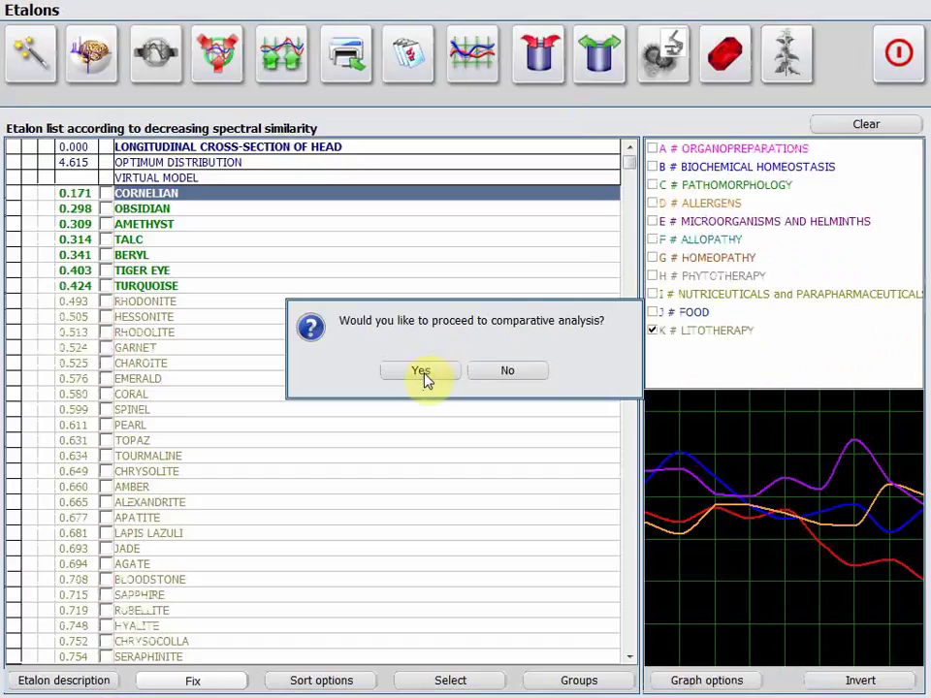
pyautogui.click(420, 374)
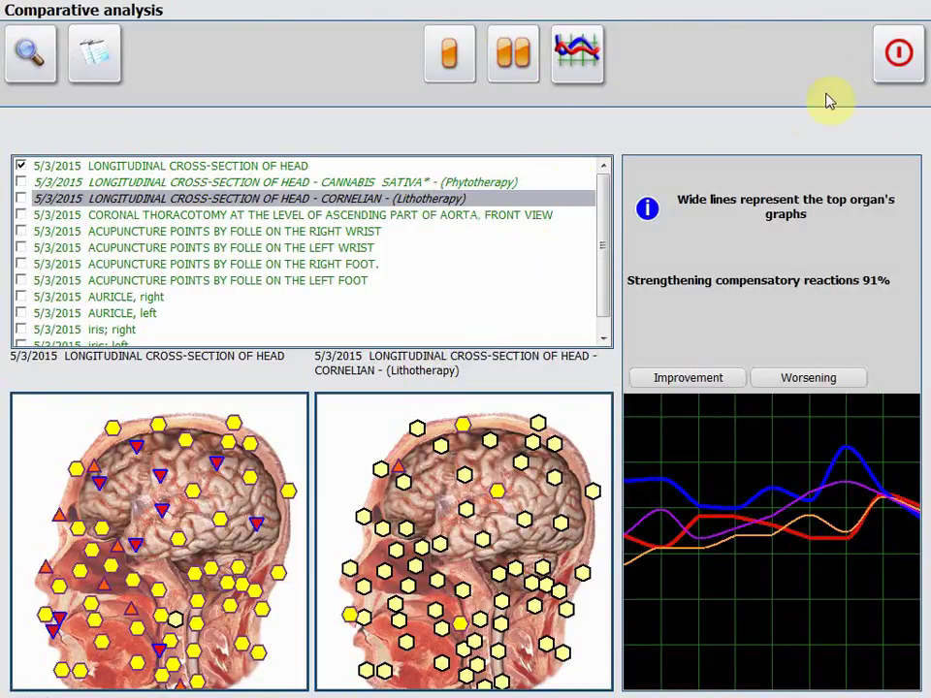
pyautogui.click(898, 55)
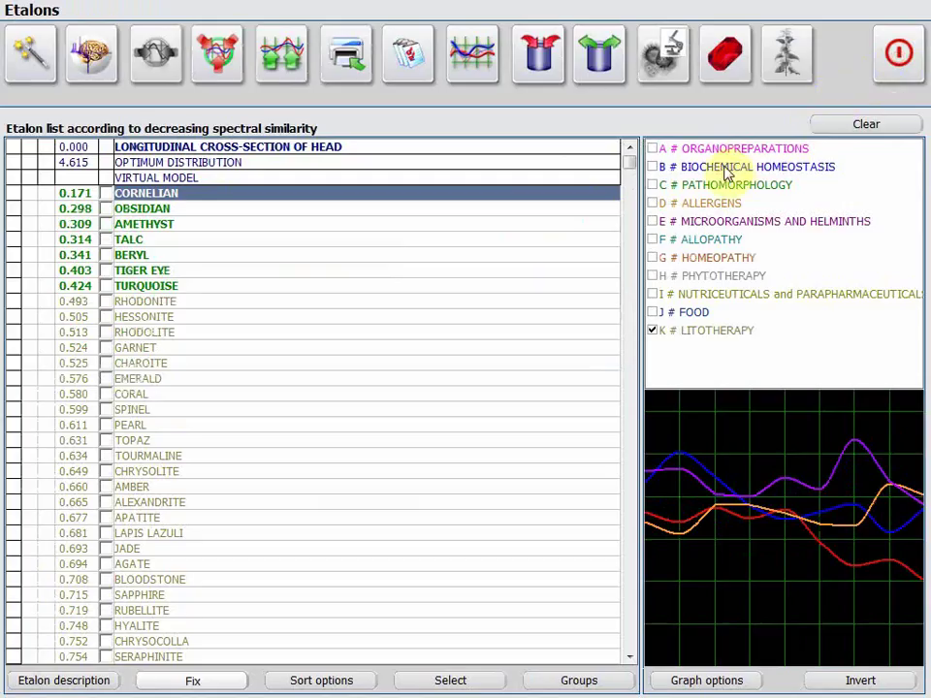
pyautogui.click(871, 129)
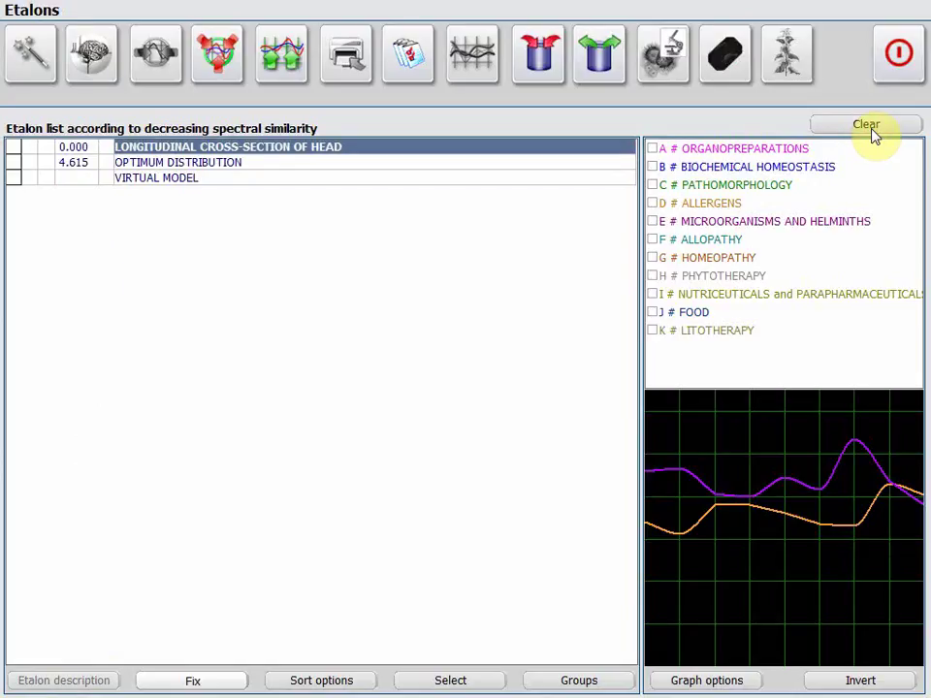
pyautogui.click(911, 60)
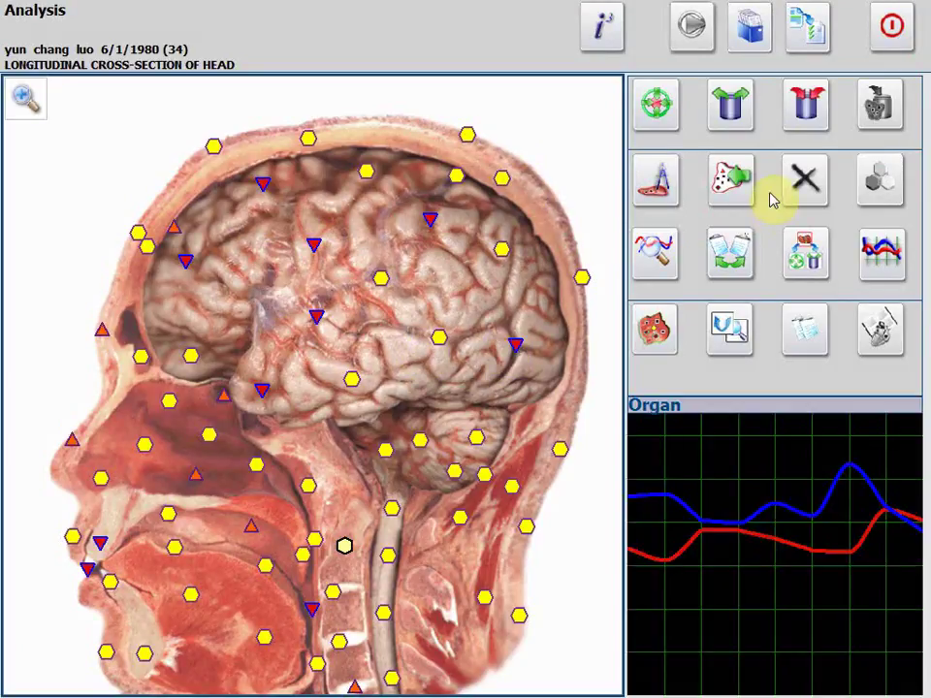
# Check the research options and catalogue, then inspect the brain's cortex point, labelling it 1.
pyautogui.click(804, 49)
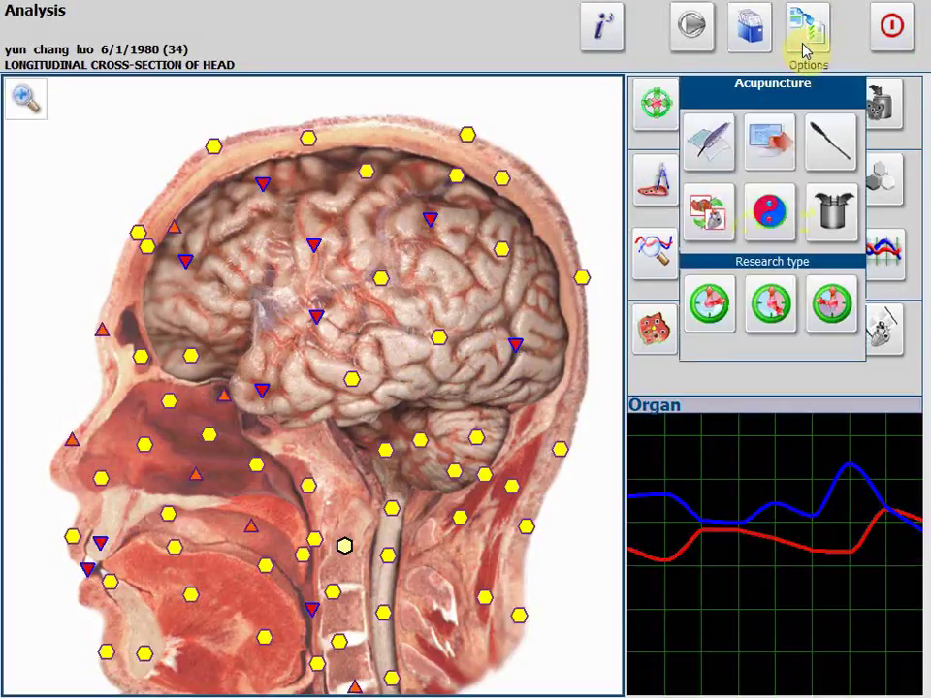
pyautogui.click(801, 47)
pyautogui.click(756, 39)
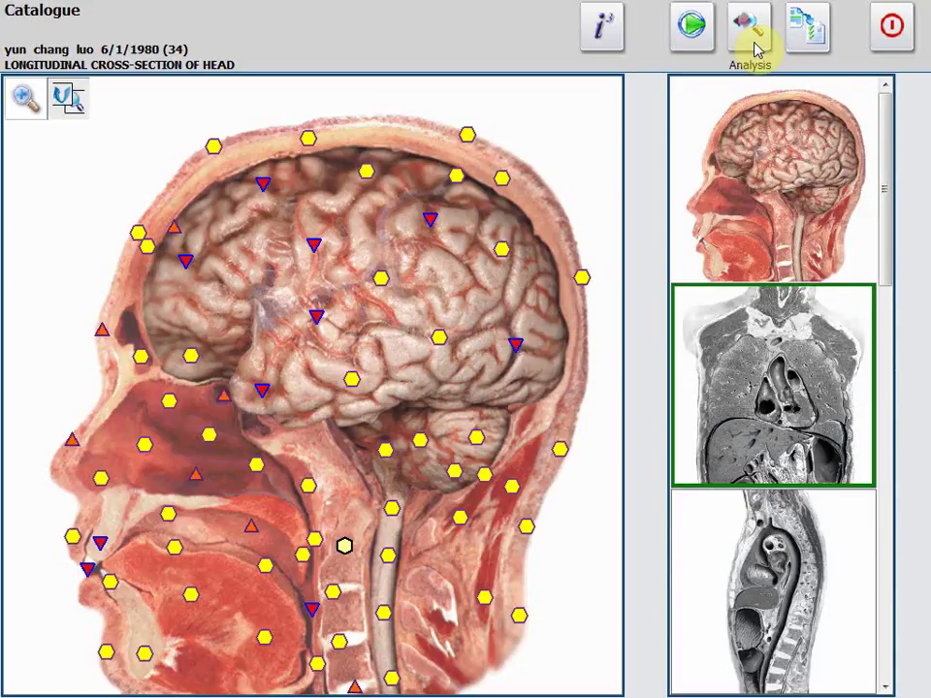
pyautogui.click(797, 44)
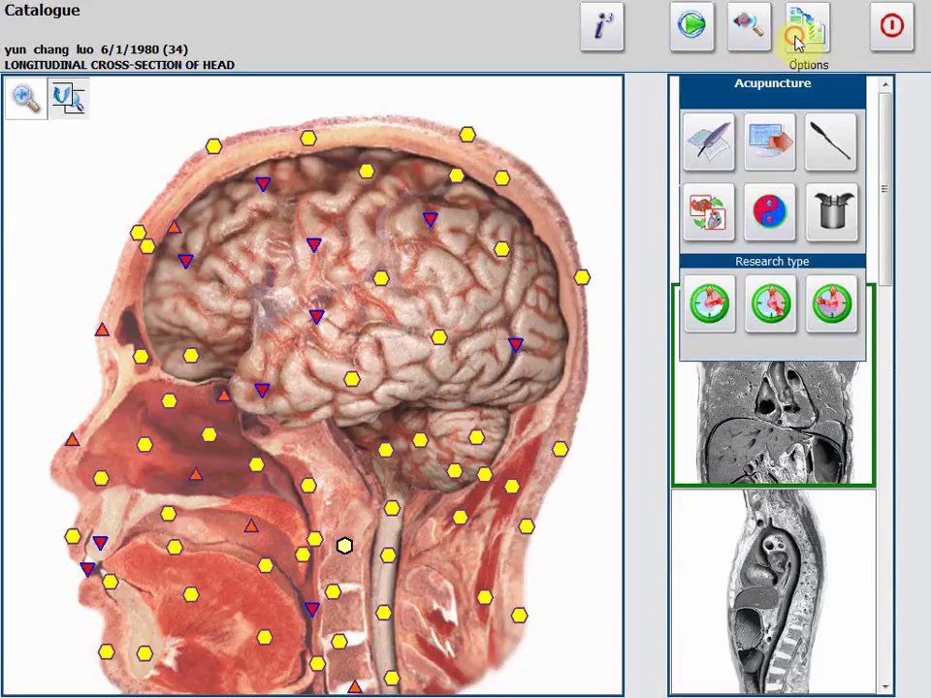
pyautogui.click(749, 29)
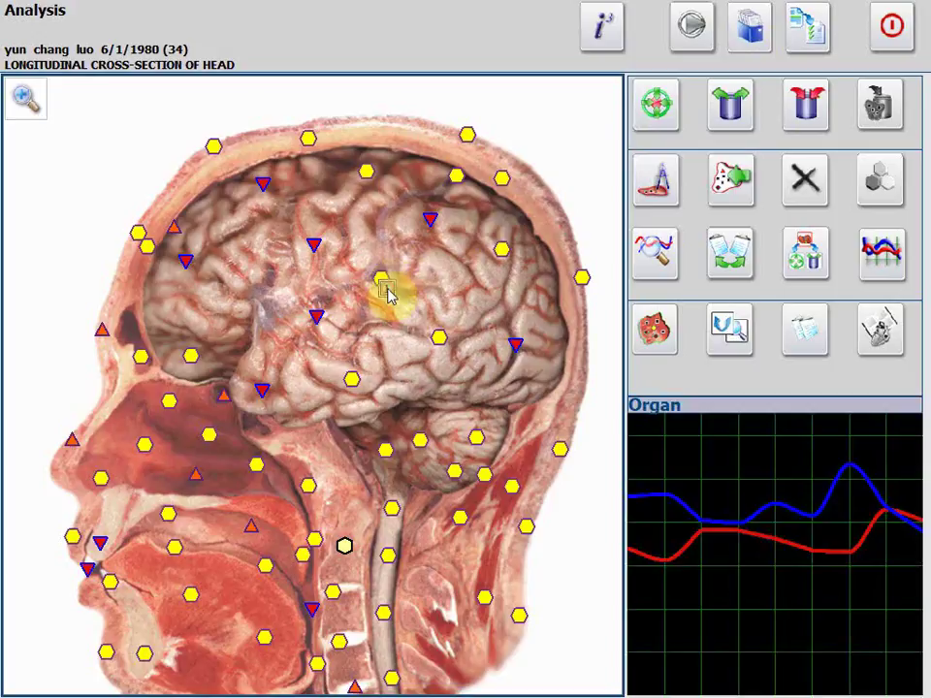
pyautogui.click(390, 292)
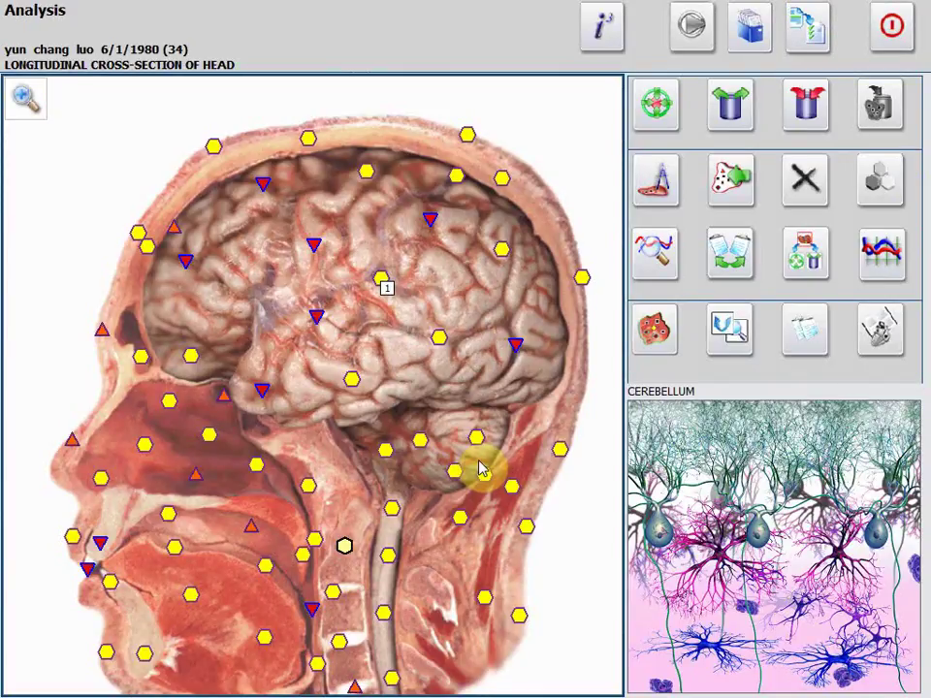
pyautogui.click(26, 98)
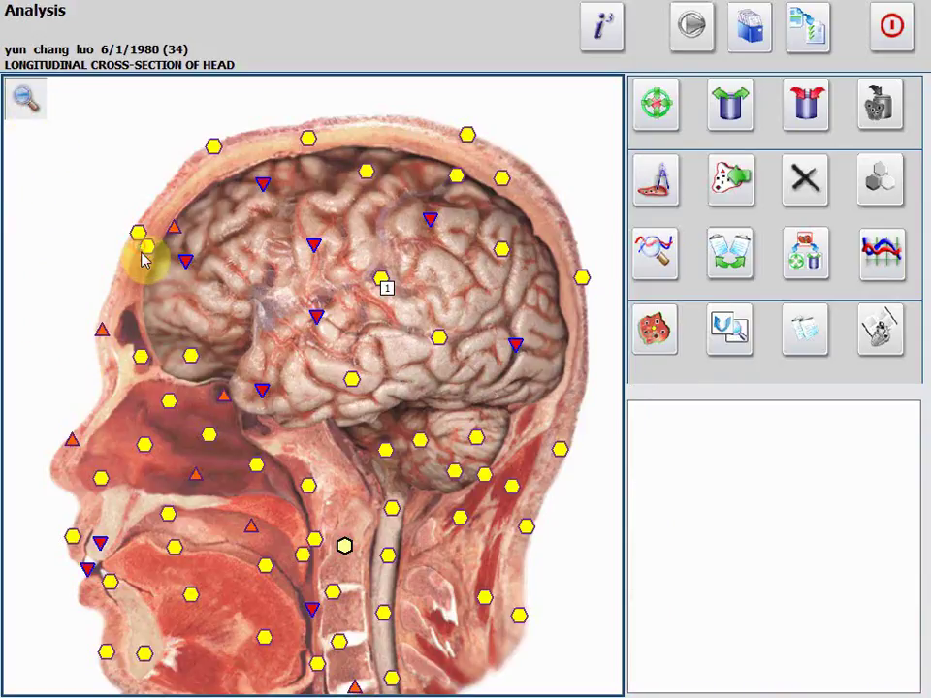
# Zoom into the brain, outline and evaluate the nidus region, then confirm finishing the head research.
pyautogui.moveTo(140, 245); pyautogui.dragTo(433, 446)
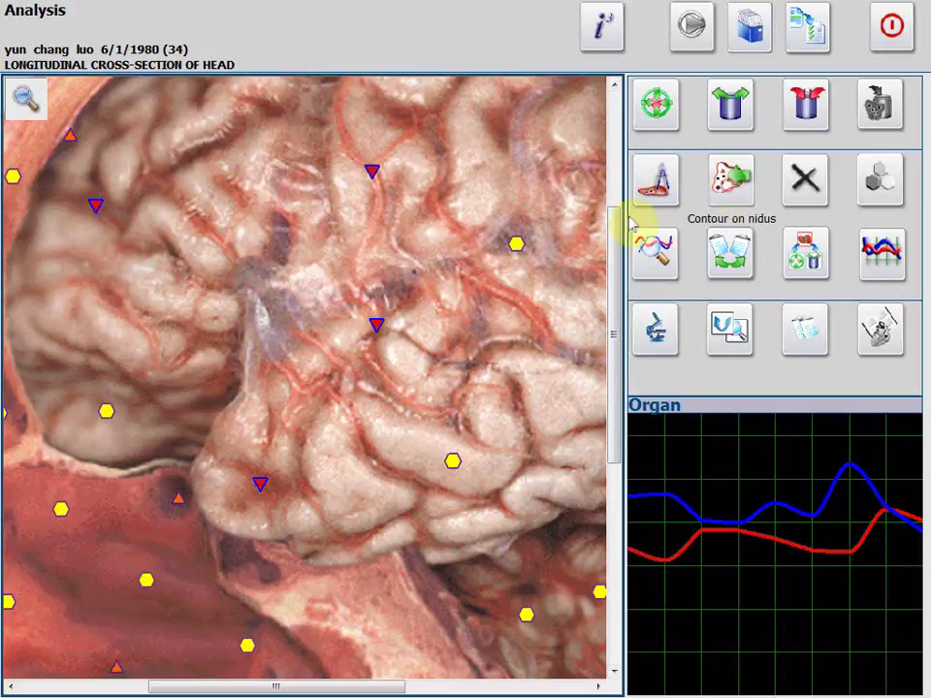
pyautogui.moveTo(187, 231)
pyautogui.mouseDown()
pyautogui.moveTo(271, 183)
pyautogui.moveTo(547, 296)
pyautogui.moveTo(540, 396)
pyautogui.moveTo(453, 628)
pyautogui.moveTo(122, 661)
pyautogui.moveTo(35, 501)
pyautogui.moveTo(147, 266)
pyautogui.moveTo(175, 230)
pyautogui.moveTo(214, 236)
pyautogui.mouseUp()
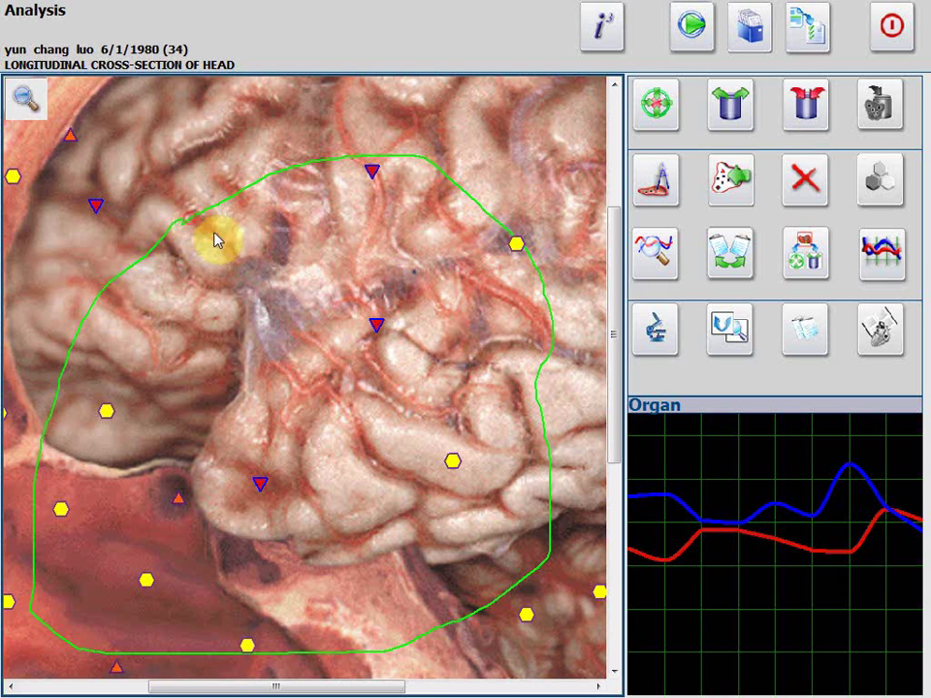
pyautogui.click(702, 31)
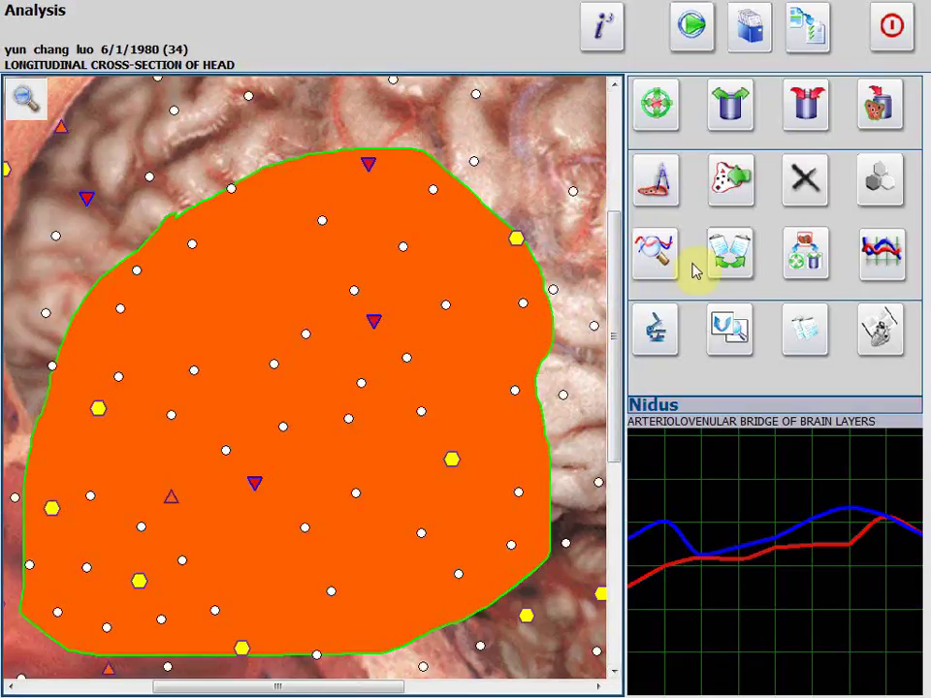
pyautogui.click(890, 29)
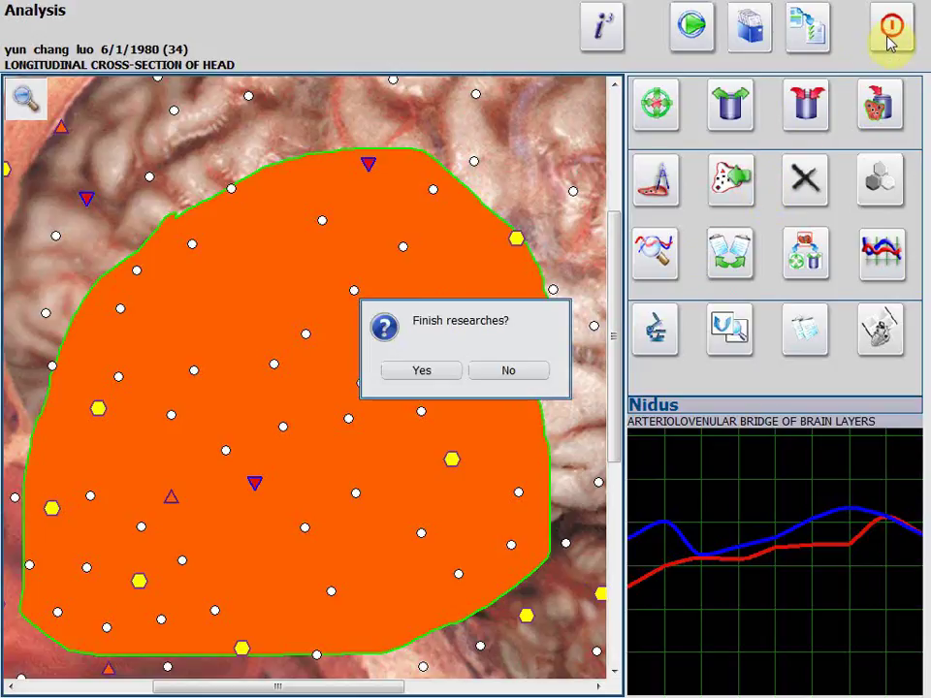
pyautogui.click(407, 372)
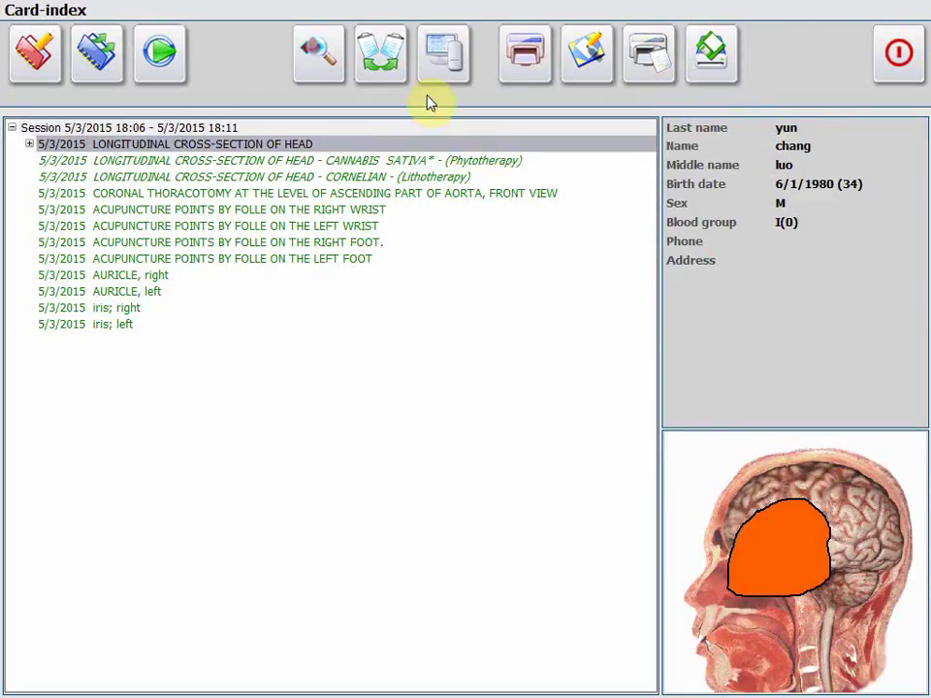
# Reopen the head research images and switch the Analysis to the CEREBRUM, top view image.
pyautogui.click(173, 58)
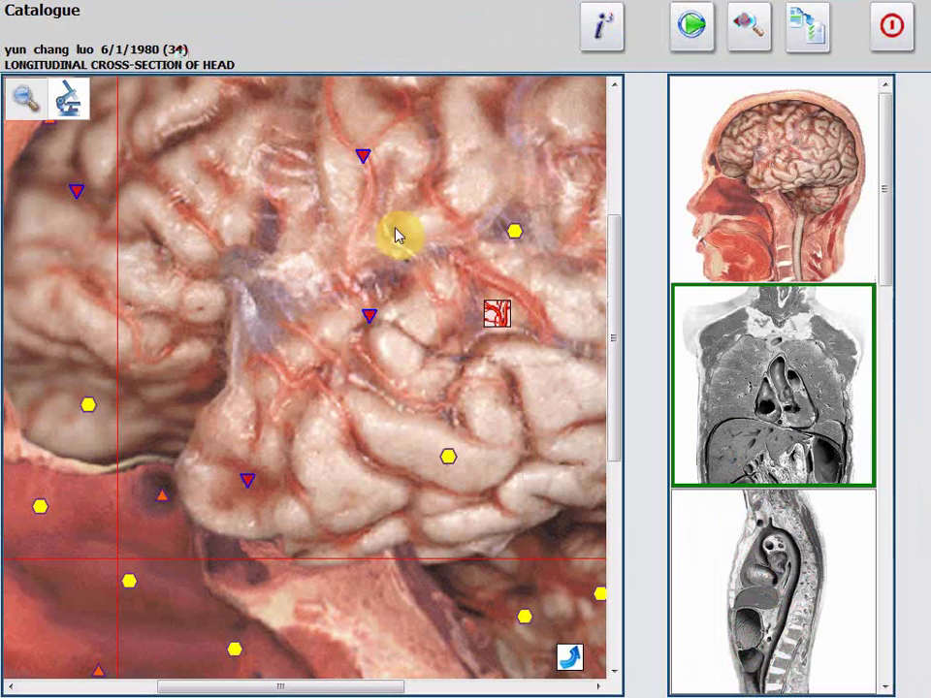
pyautogui.moveTo(615, 338); pyautogui.dragTo(617, 202)
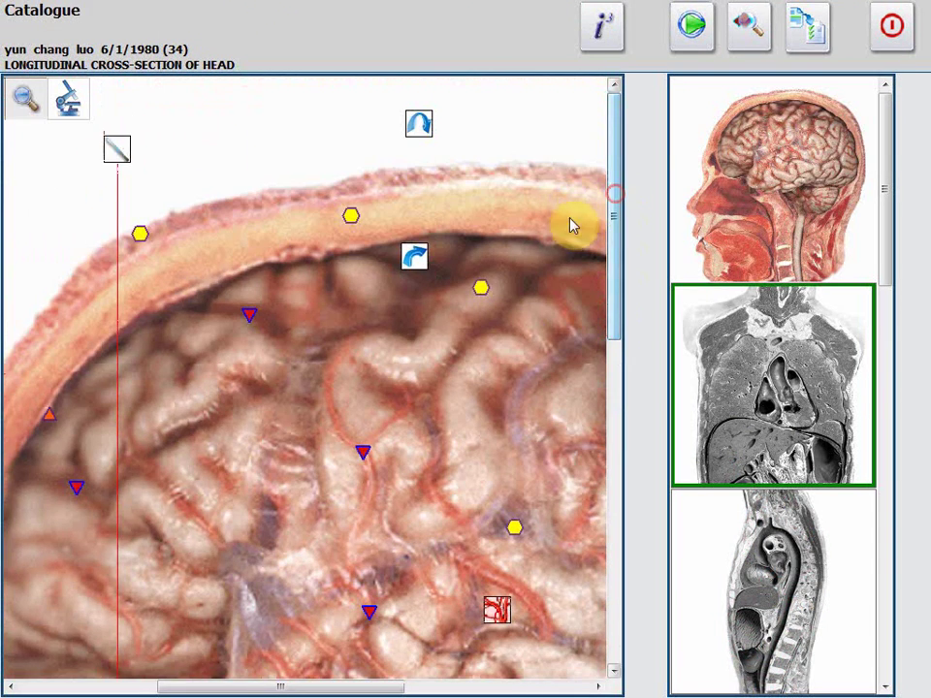
pyautogui.click(27, 101)
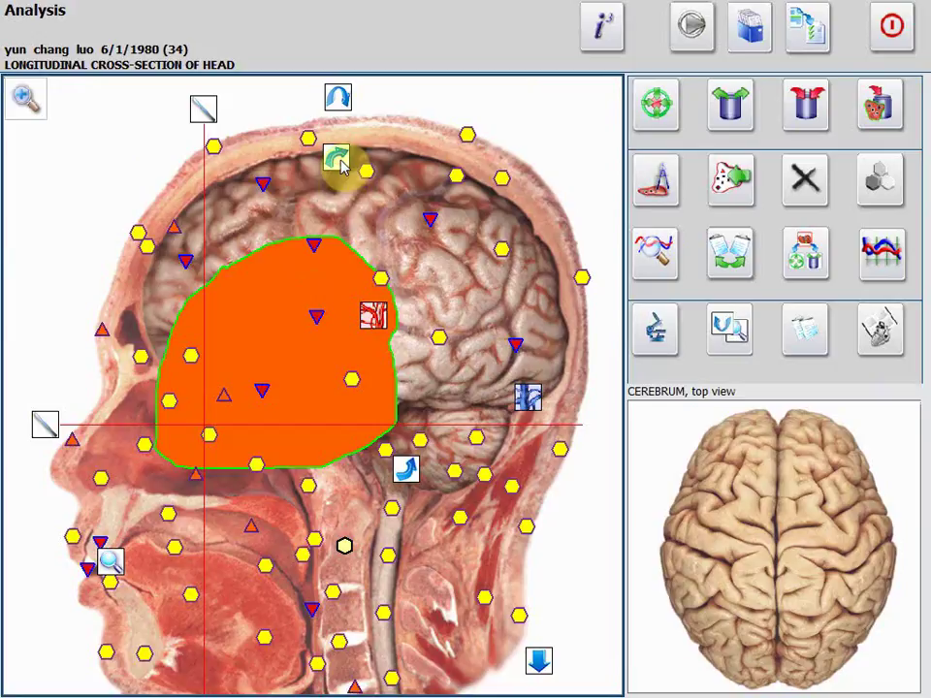
pyautogui.click(337, 160)
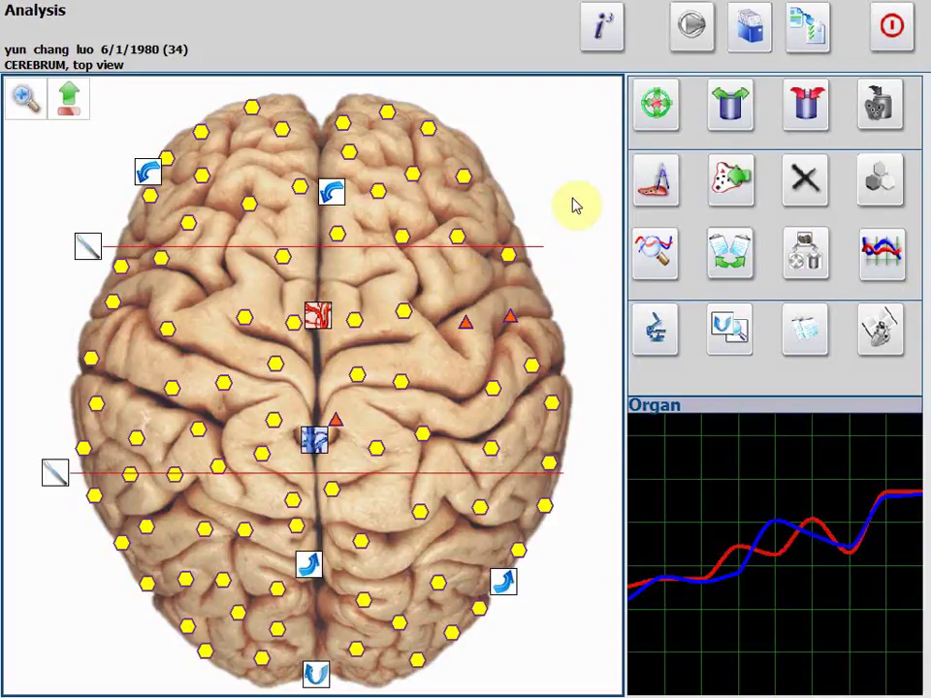
# Zoom into the upper cerebrum and list etalons by similarity, with Optimum Distribution at 2.810.
pyautogui.click(27, 97)
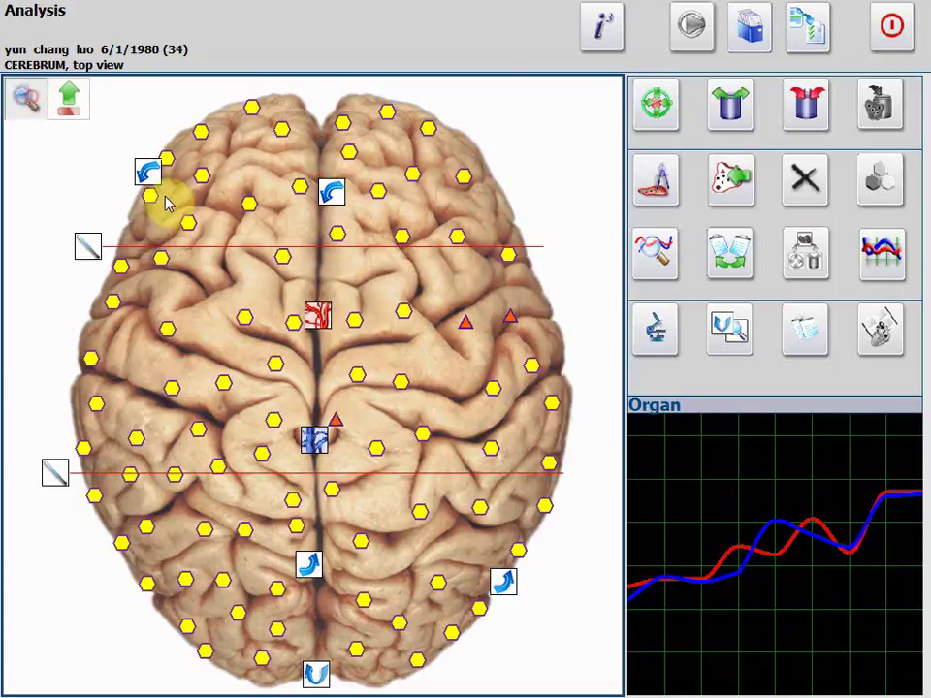
pyautogui.moveTo(145, 193); pyautogui.dragTo(520, 426)
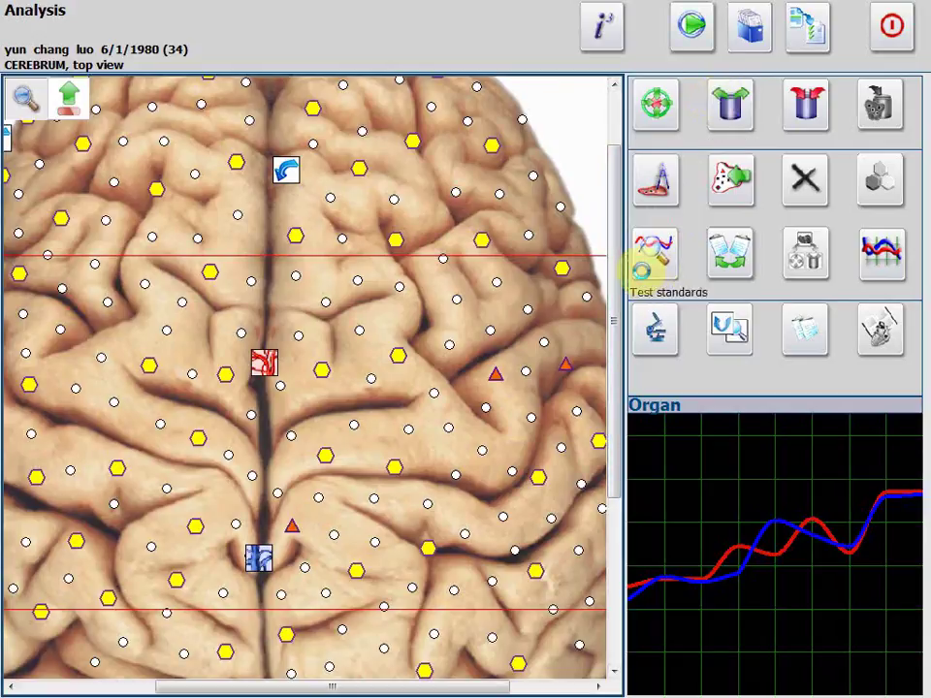
pyautogui.click(641, 270)
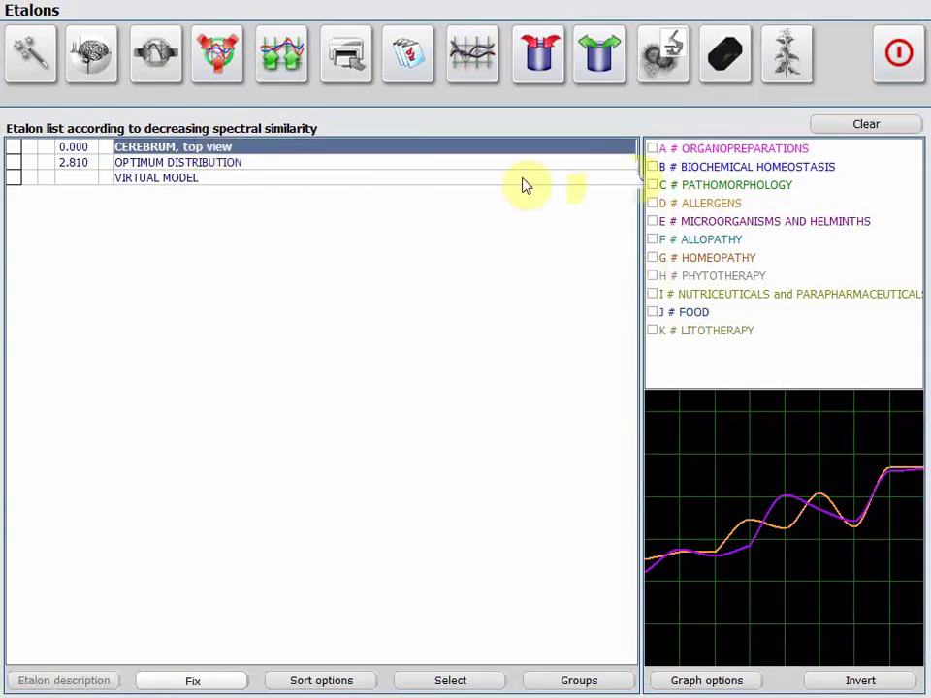
# Include the C # PATHOMORPHOLOGY etalon group and show the cerebrum's Hypothalamus entropy analysis.
pyautogui.click(652, 184)
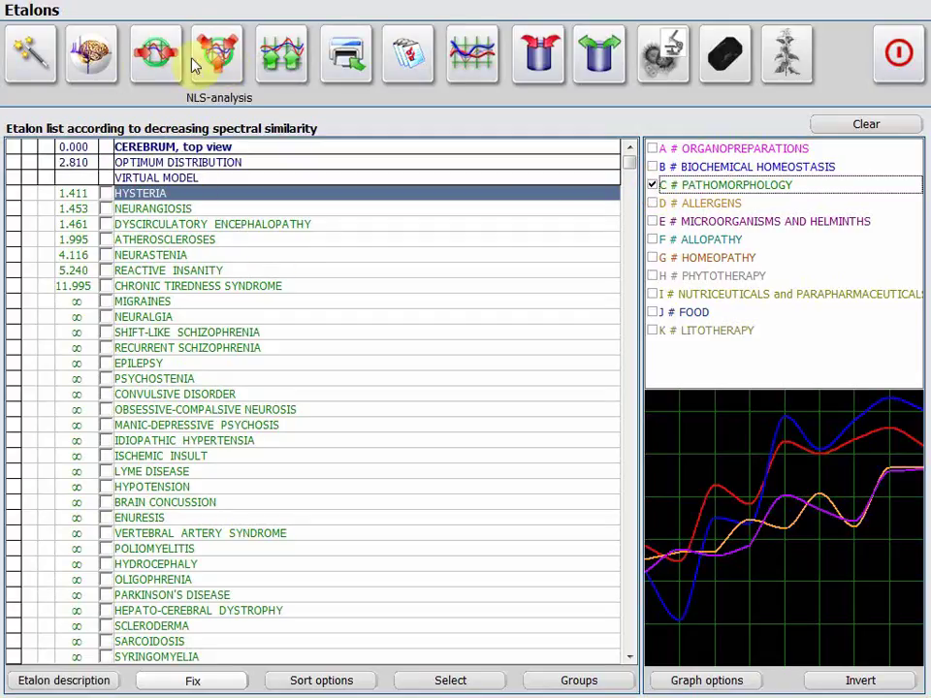
pyautogui.click(147, 56)
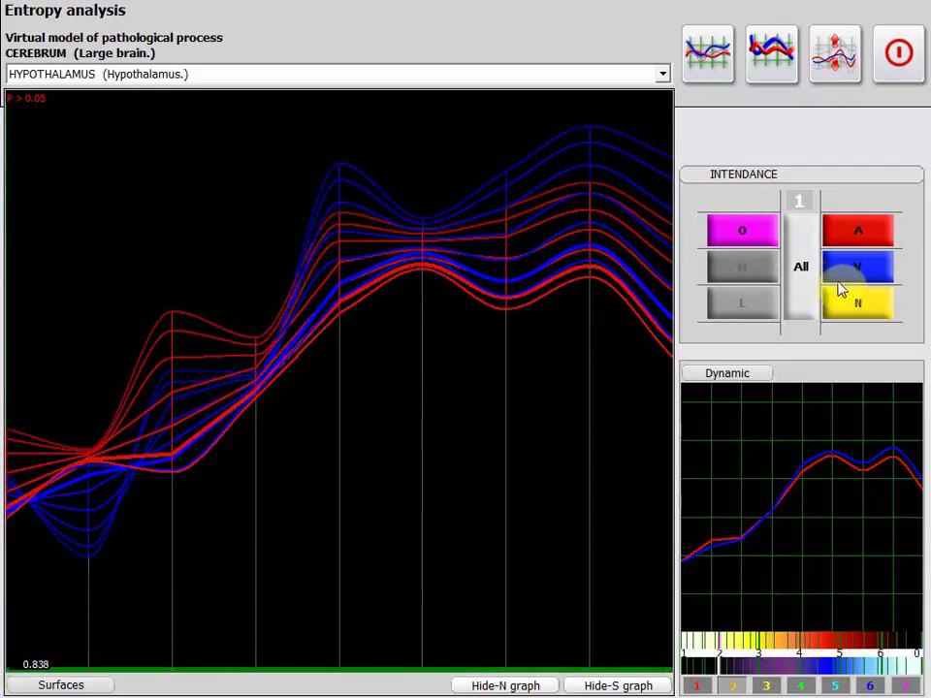
# Step the entropy analysis to ARTERIA CEREBELLI SUPERIOR, redraw its Dynamic graph, and close it.
pyautogui.click(801, 279)
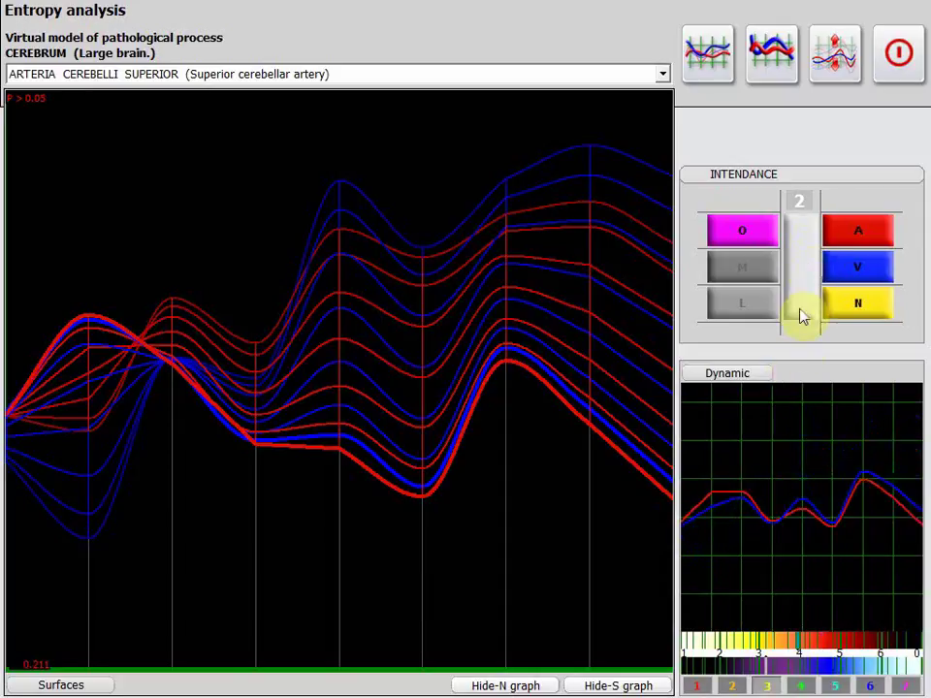
pyautogui.click(734, 374)
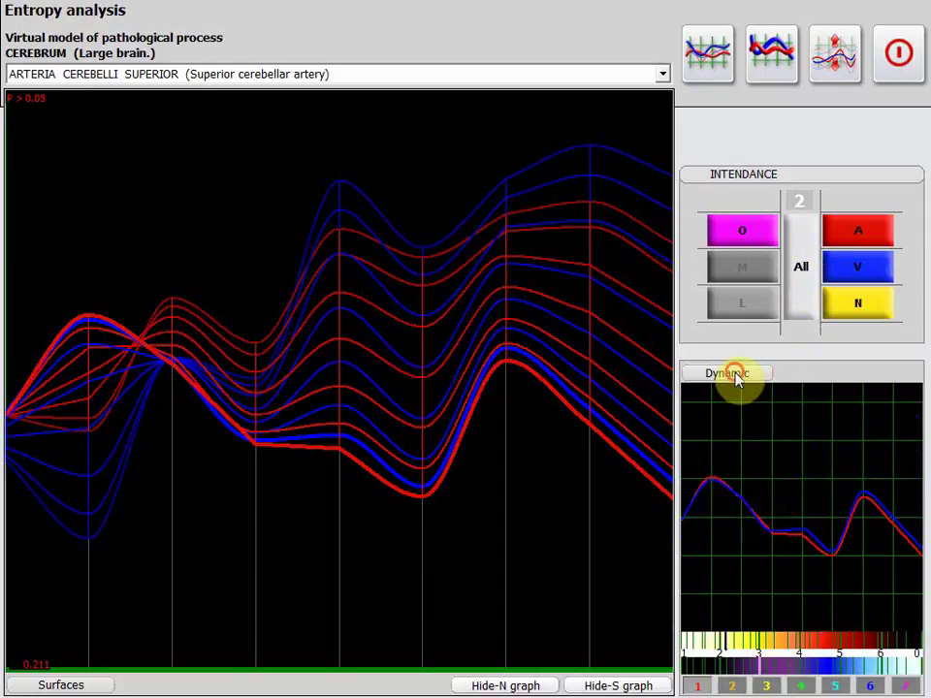
pyautogui.click(902, 85)
# Close the Etalons list, exit the cerebrum Analysis, and answer Yes to Finish researches.
pyautogui.click(900, 86)
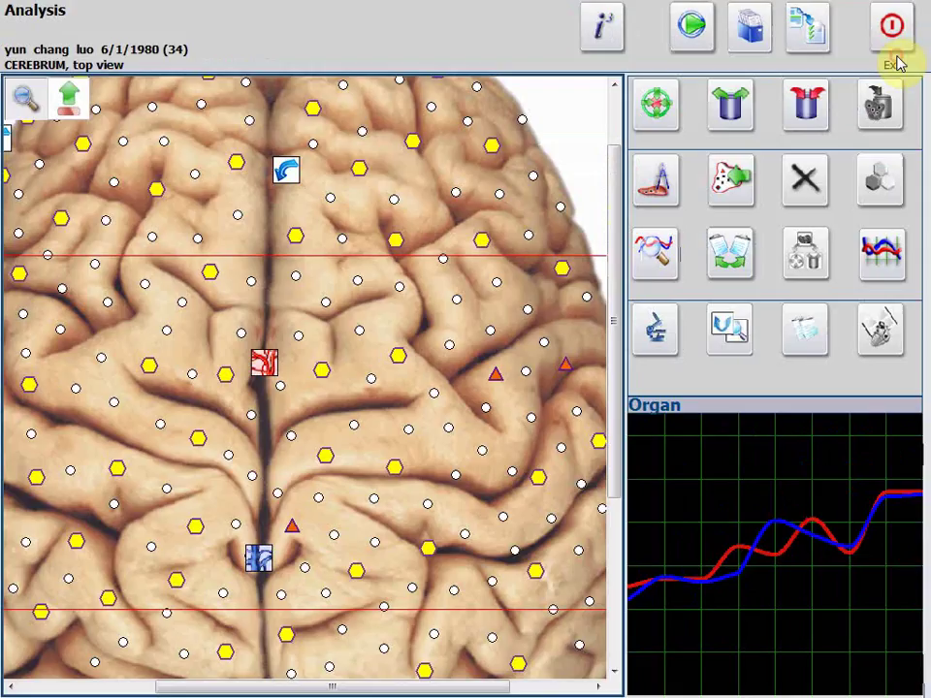
pyautogui.click(880, 27)
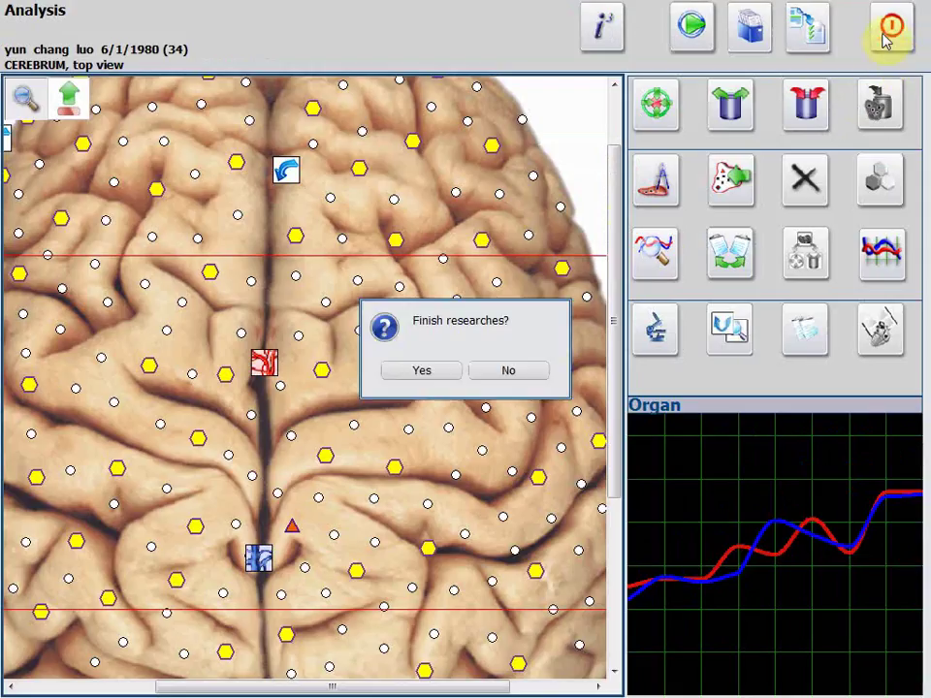
pyautogui.click(450, 377)
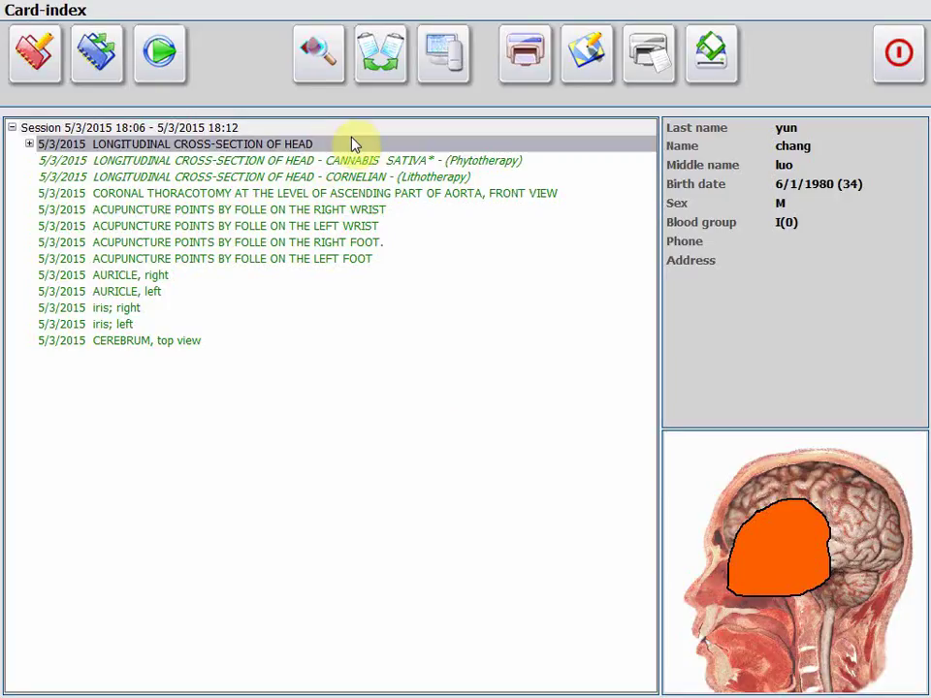
# Queue the patient's record in the Research exchange export list.
pyautogui.click(705, 50)
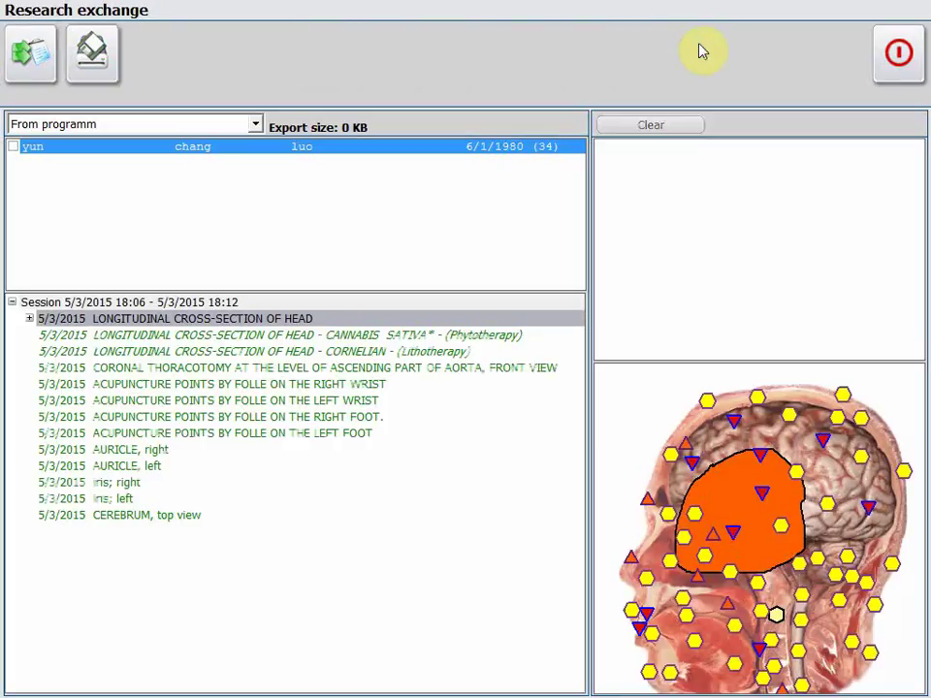
pyautogui.click(13, 147)
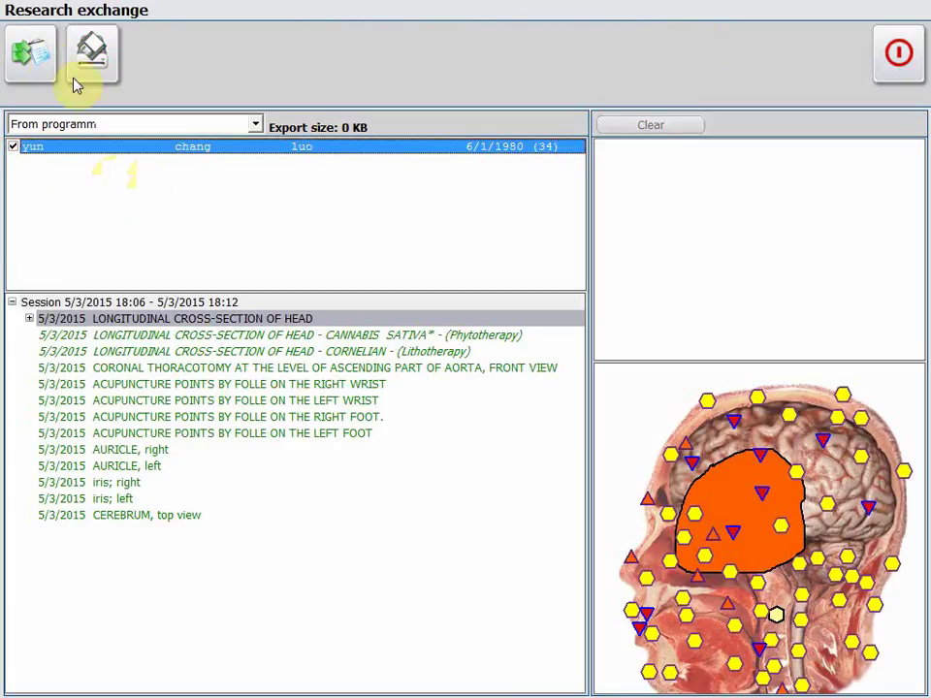
pyautogui.click(39, 60)
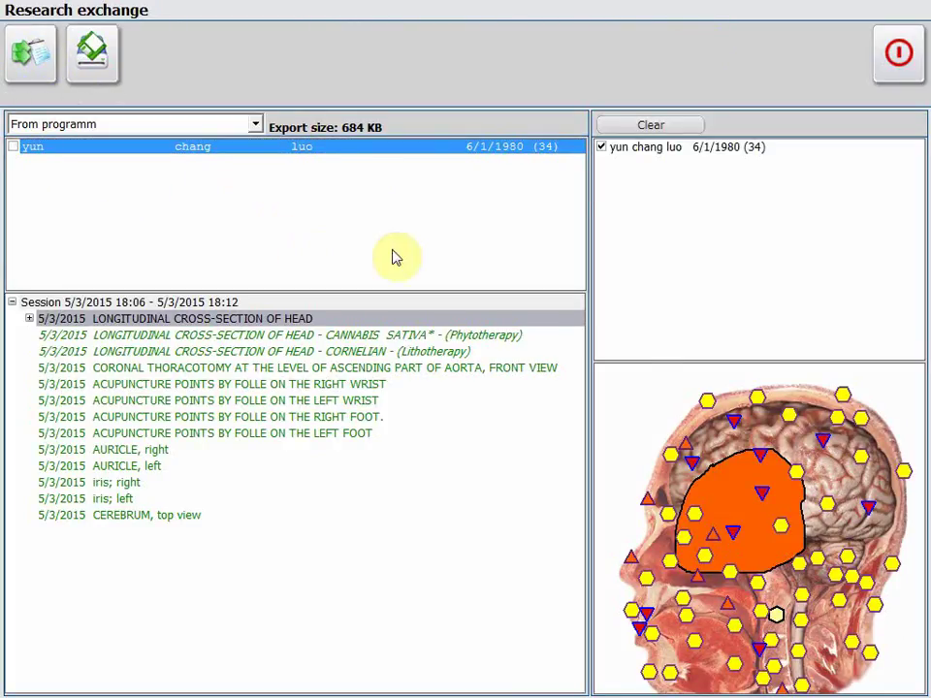
pyautogui.click(637, 155)
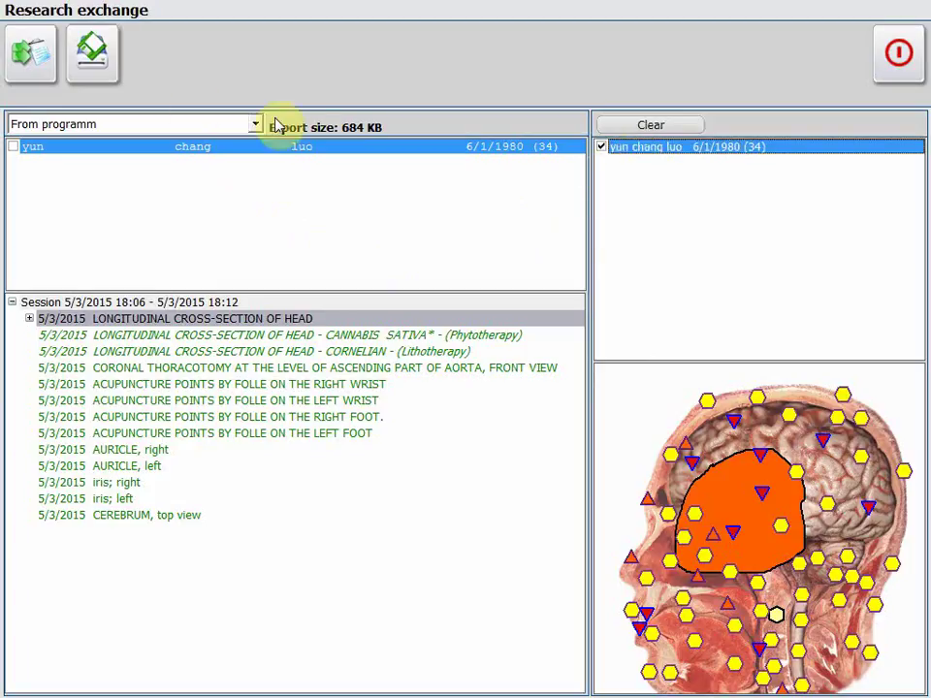
# Export the record to Local Disk (D:) instead of the DVD drive and acknowledge the success message.
pyautogui.click(89, 70)
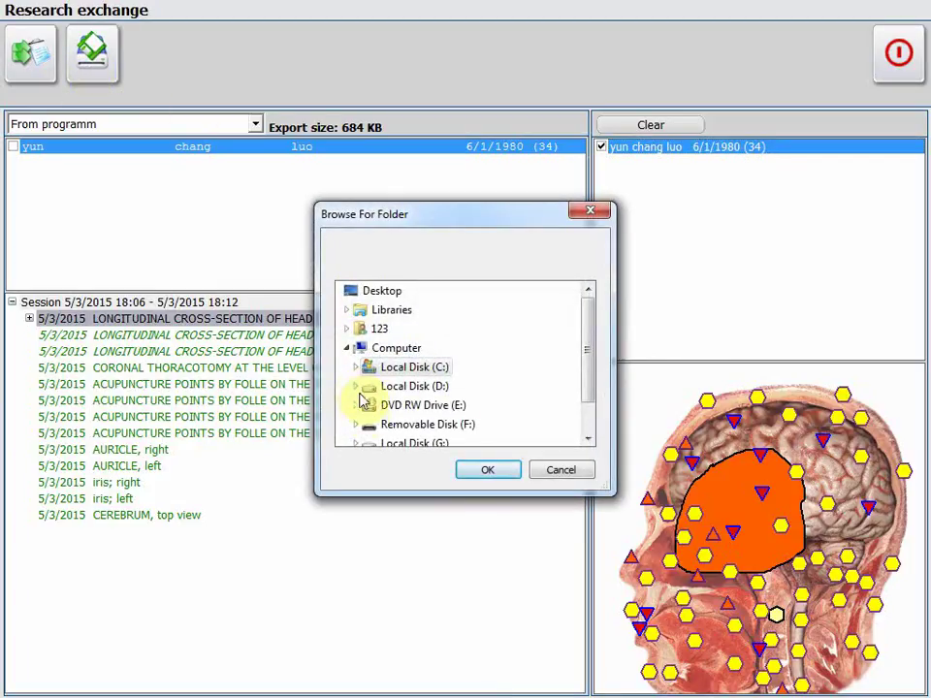
pyautogui.click(368, 404)
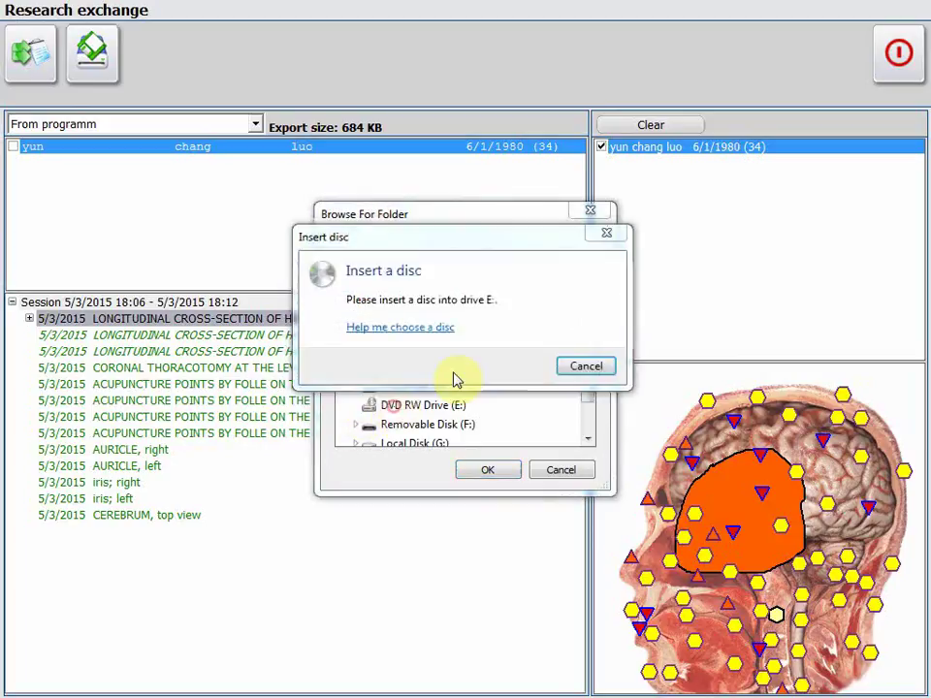
pyautogui.click(582, 367)
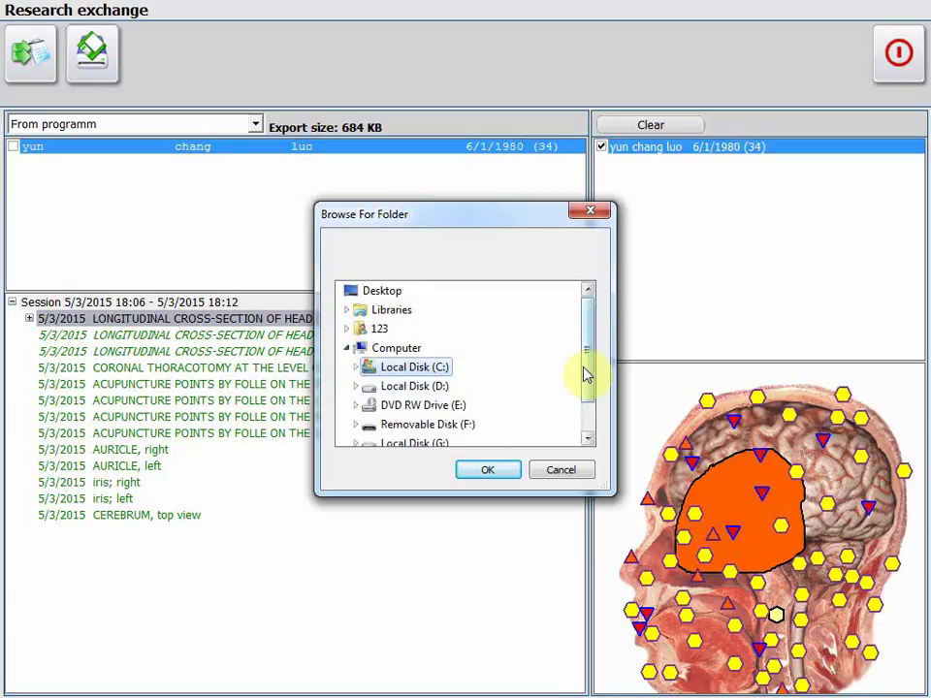
pyautogui.moveTo(588, 374); pyautogui.dragTo(581, 419)
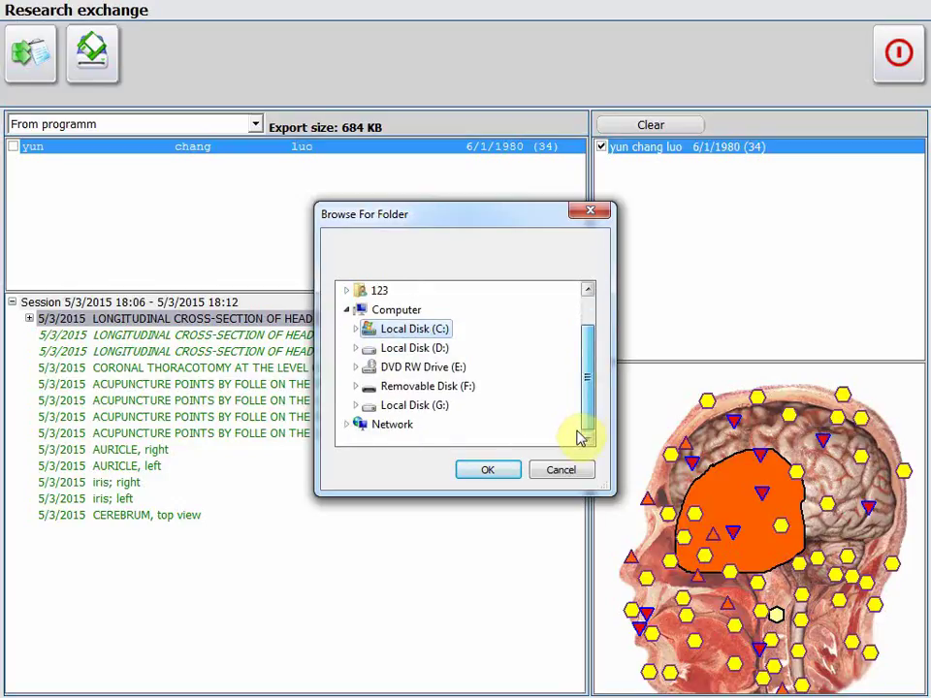
pyautogui.click(361, 311)
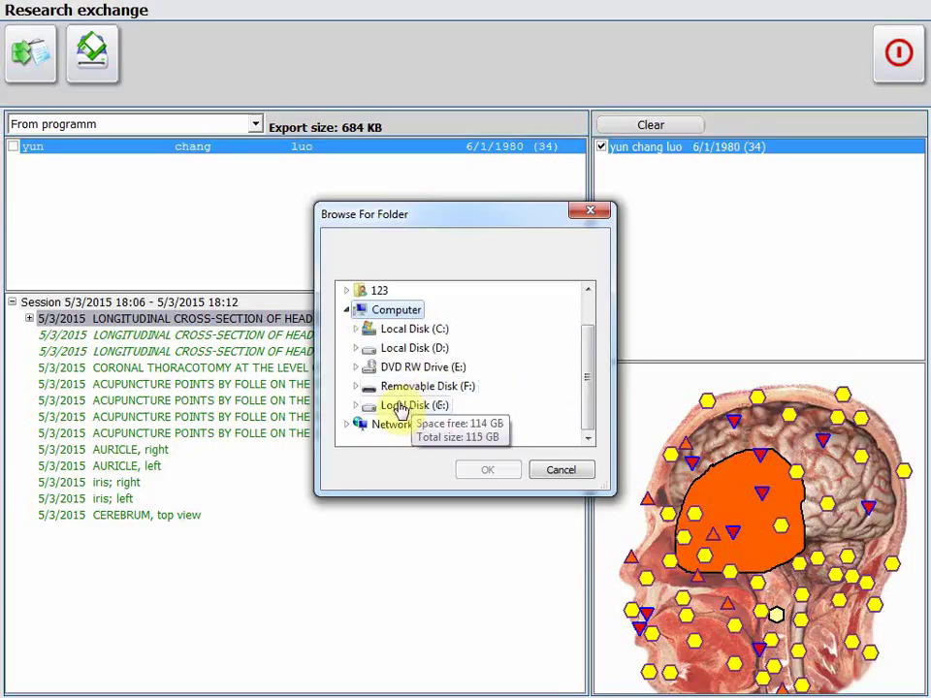
pyautogui.click(402, 349)
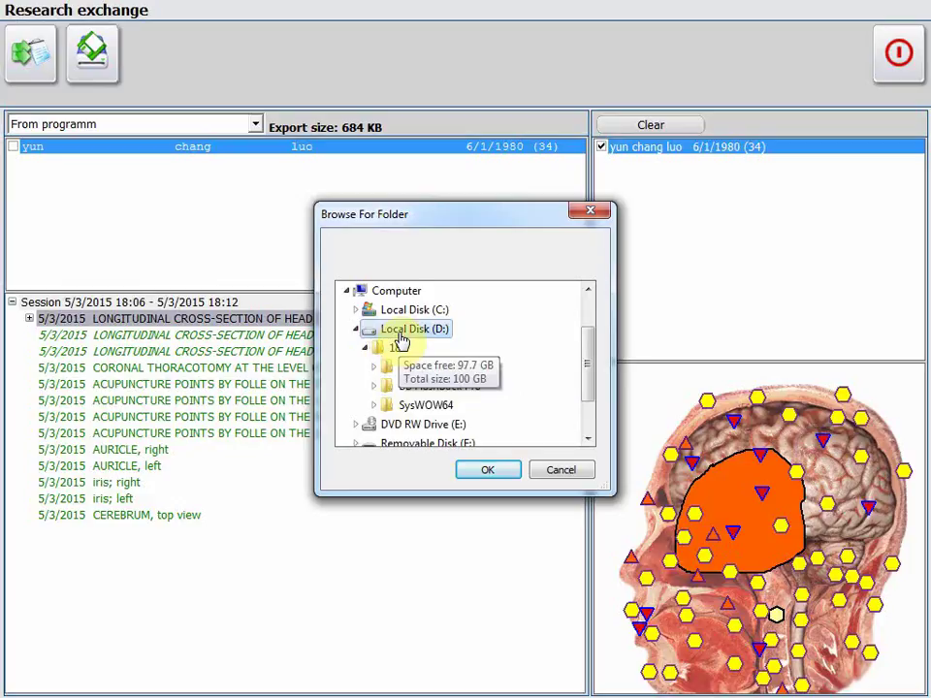
pyautogui.click(474, 474)
pyautogui.click(465, 361)
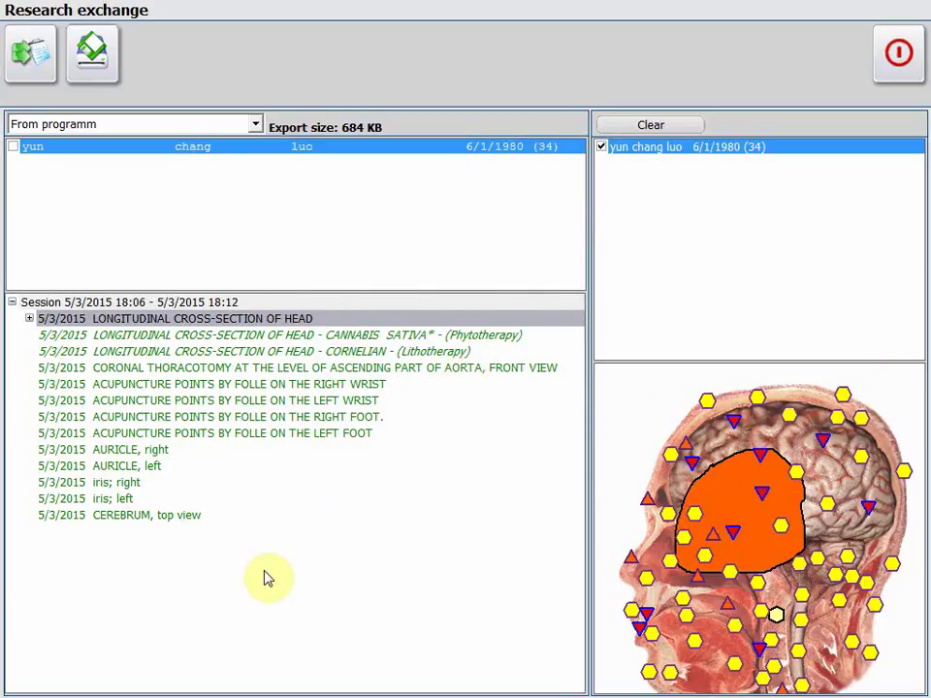
pyautogui.press('super')
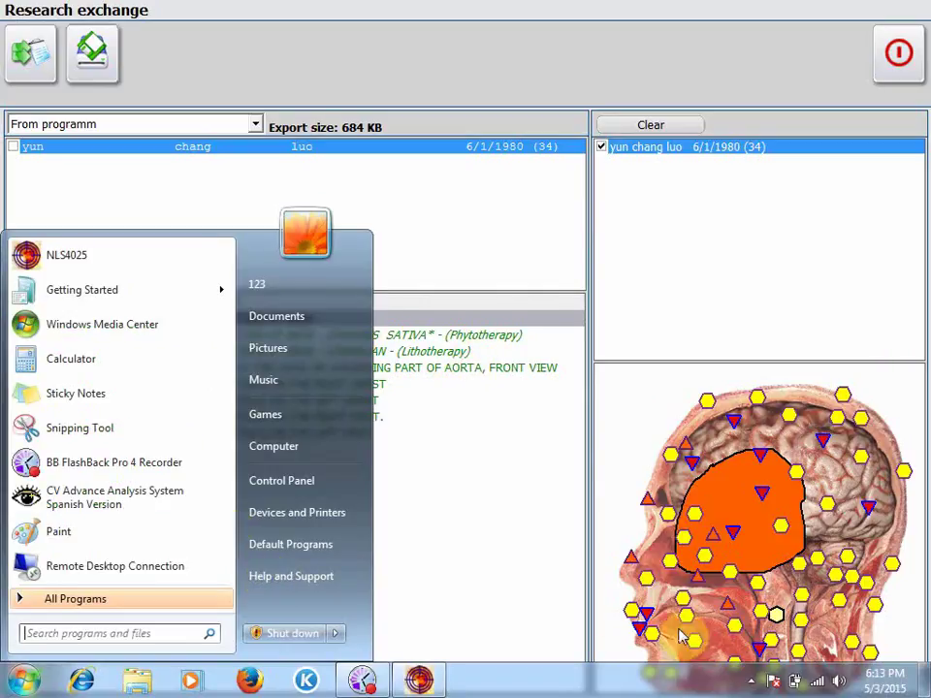
pyautogui.click(926, 681)
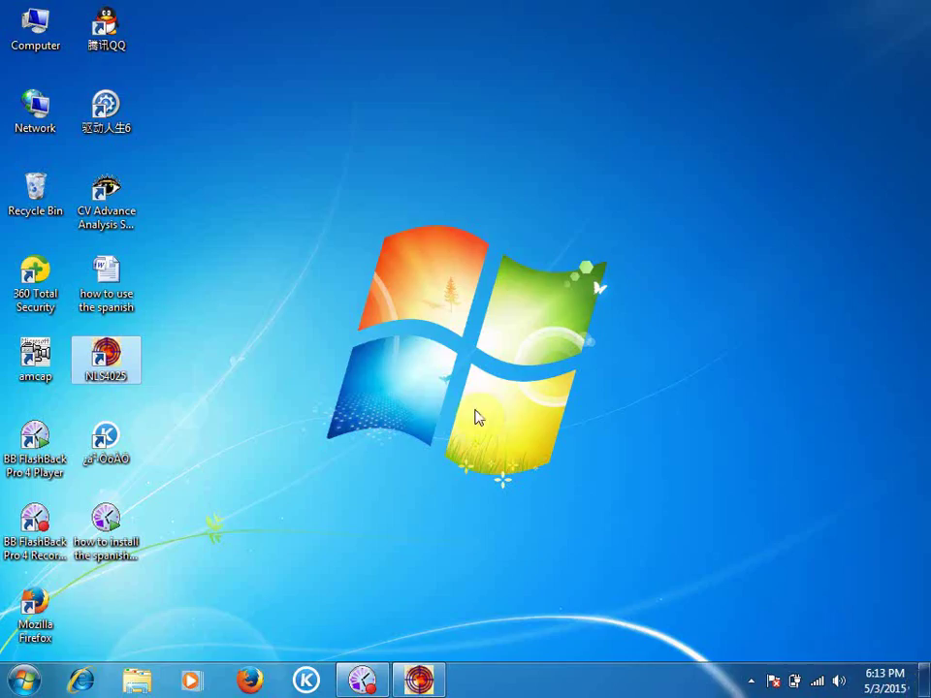
pyautogui.doubleClick(41, 36)
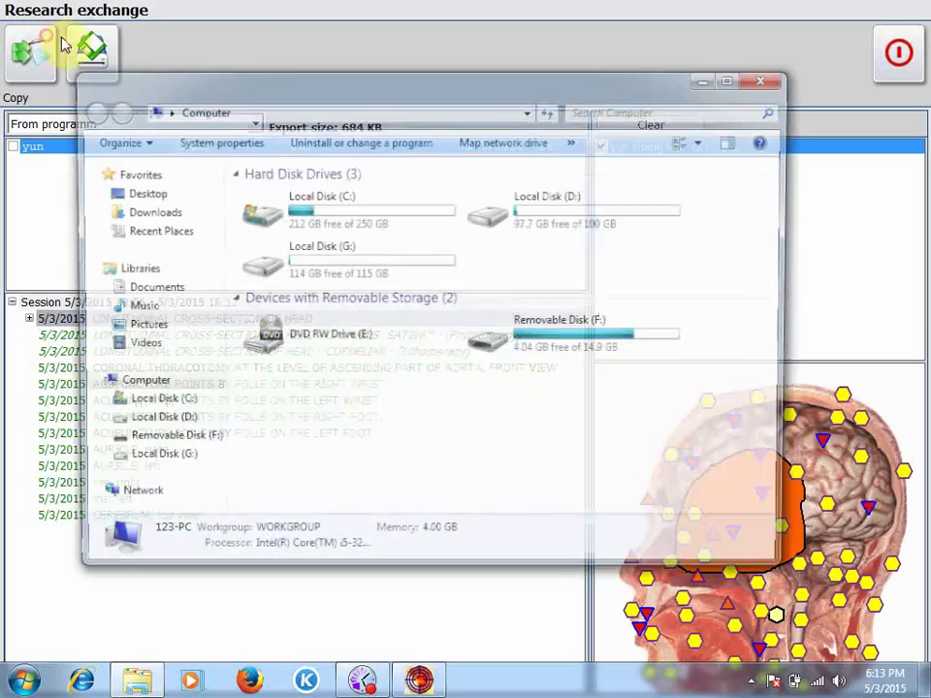
pyautogui.doubleClick(527, 217)
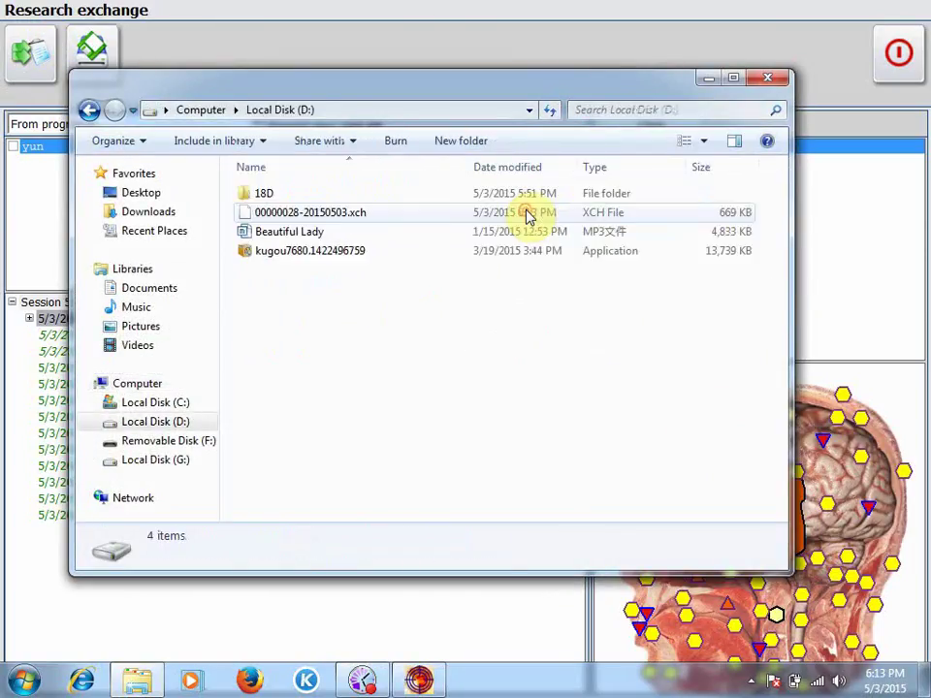
pyautogui.click(318, 215)
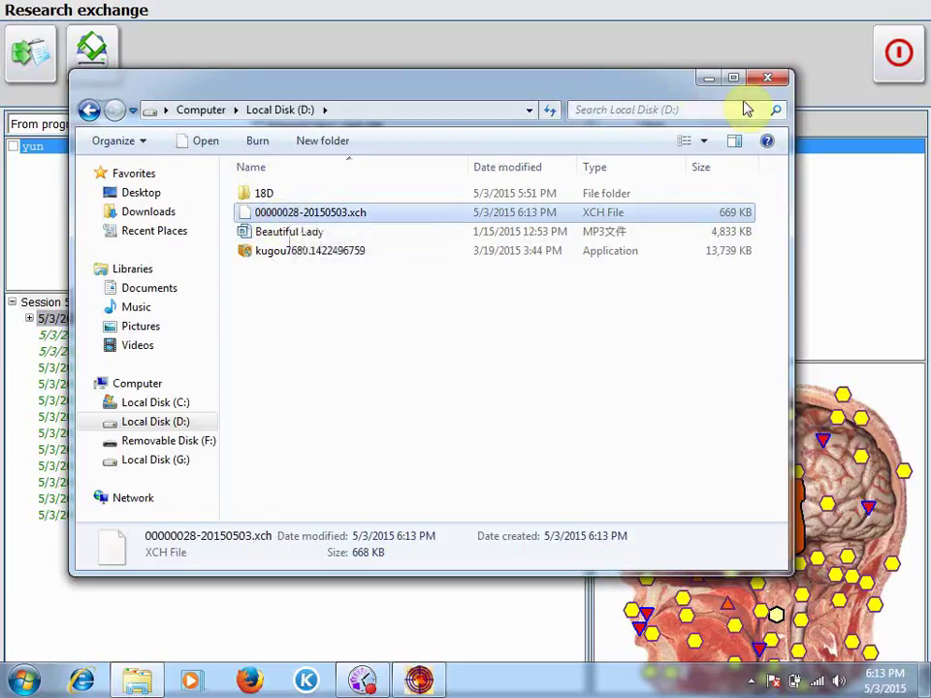
pyautogui.click(766, 78)
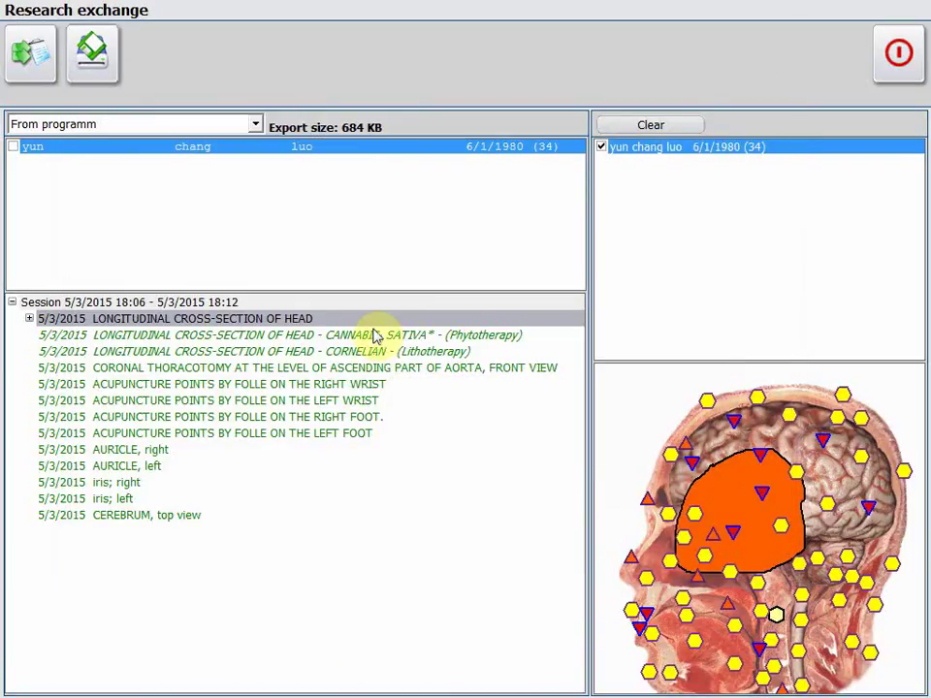
# Clear the export list, tick the patient, and leave the Research exchange.
pyautogui.click(652, 126)
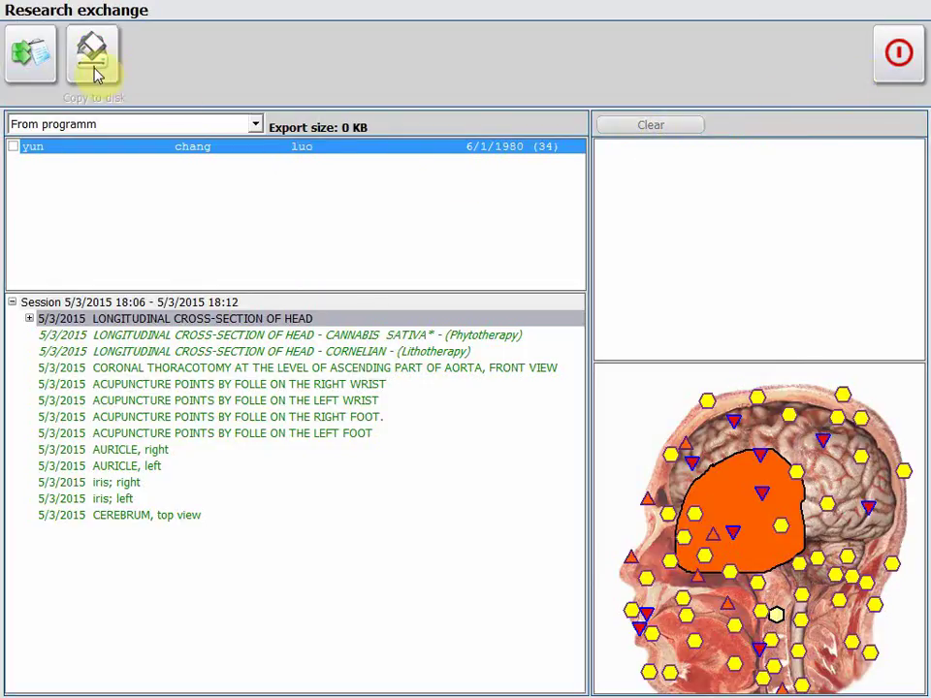
pyautogui.click(13, 148)
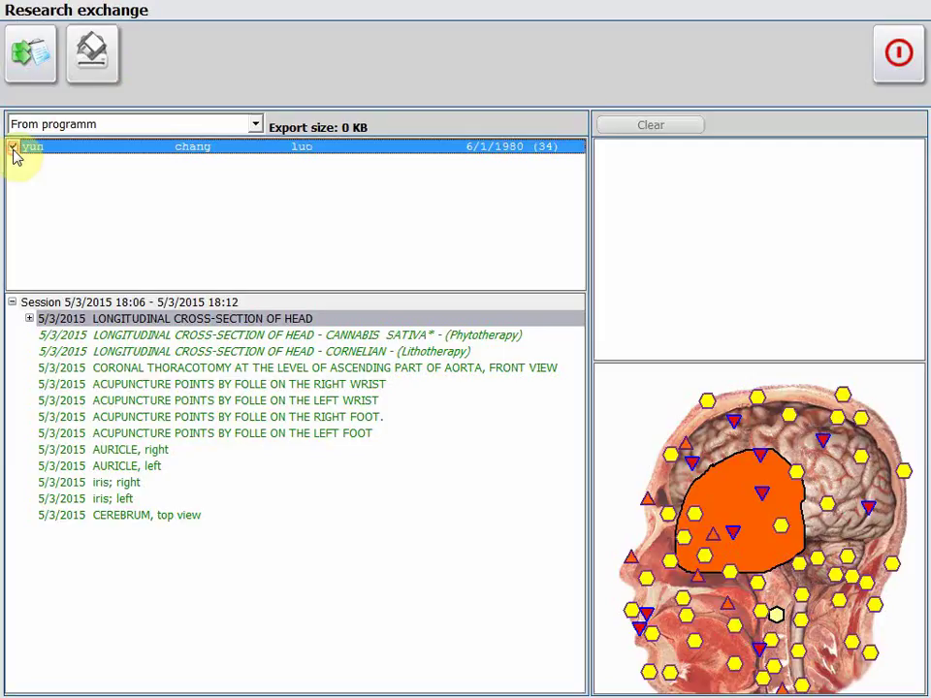
pyautogui.click(898, 54)
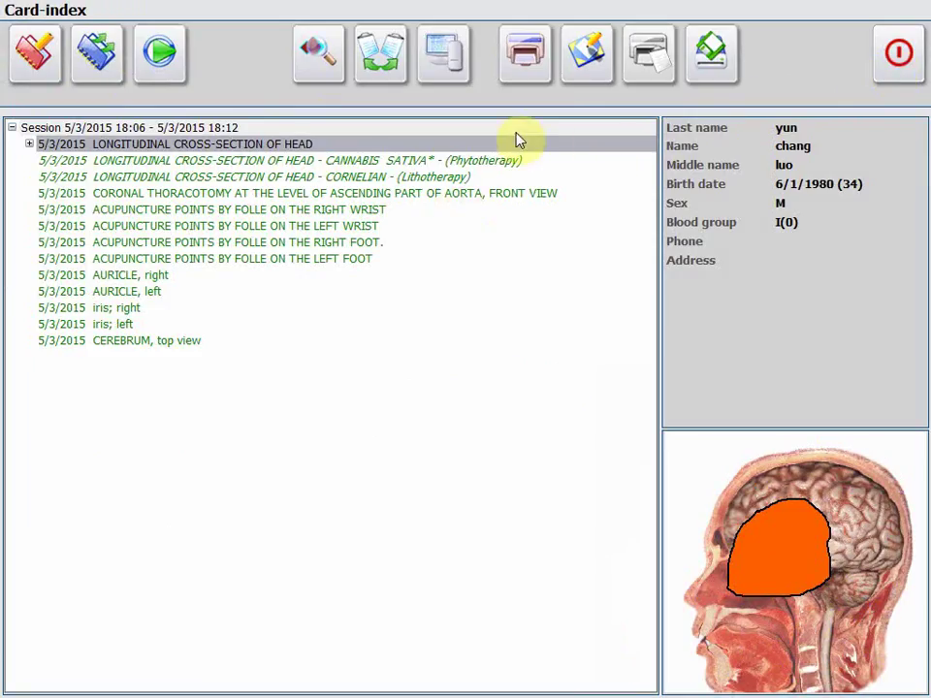
# Print the LONGITUDINAL CROSS-SECTION OF HEAD, CORNELIAN and CORONAL THORACOTOMY analyses, dismissing the XPS save dialog.
pyautogui.click(521, 63)
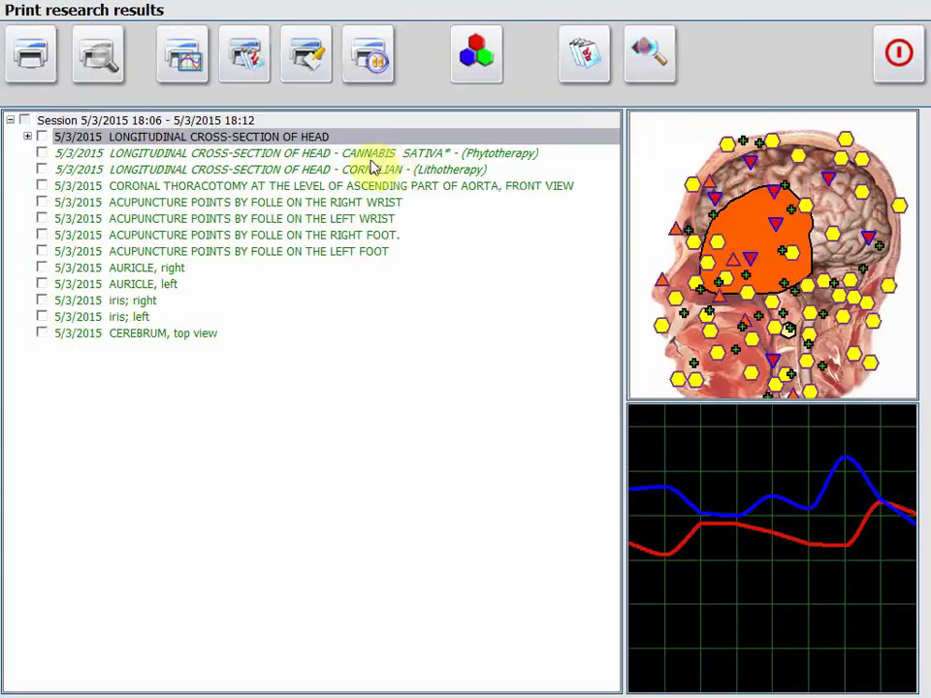
pyautogui.click(42, 137)
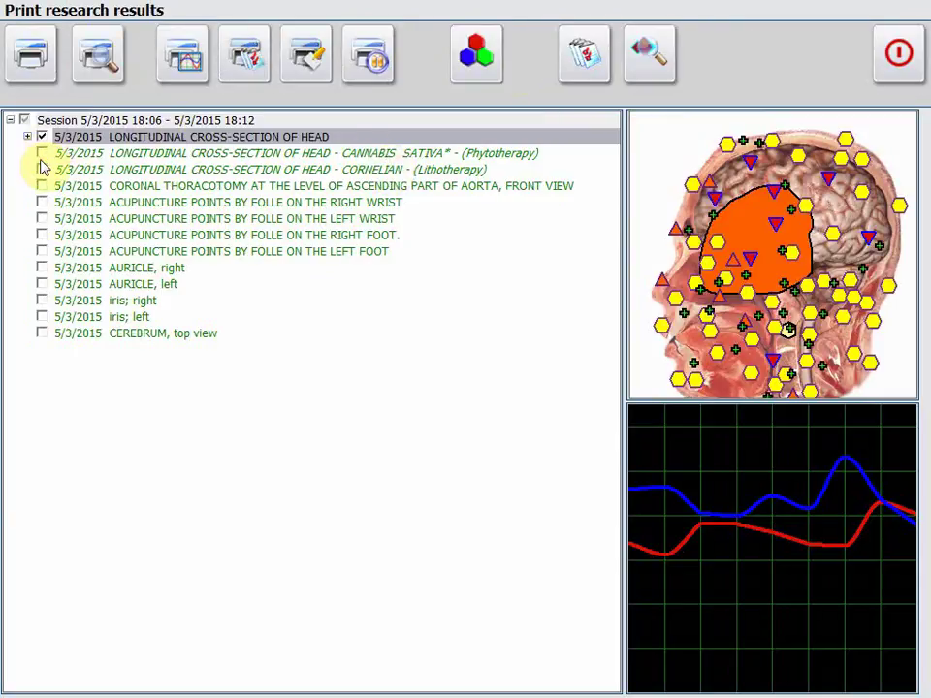
pyautogui.click(41, 170)
pyautogui.click(41, 185)
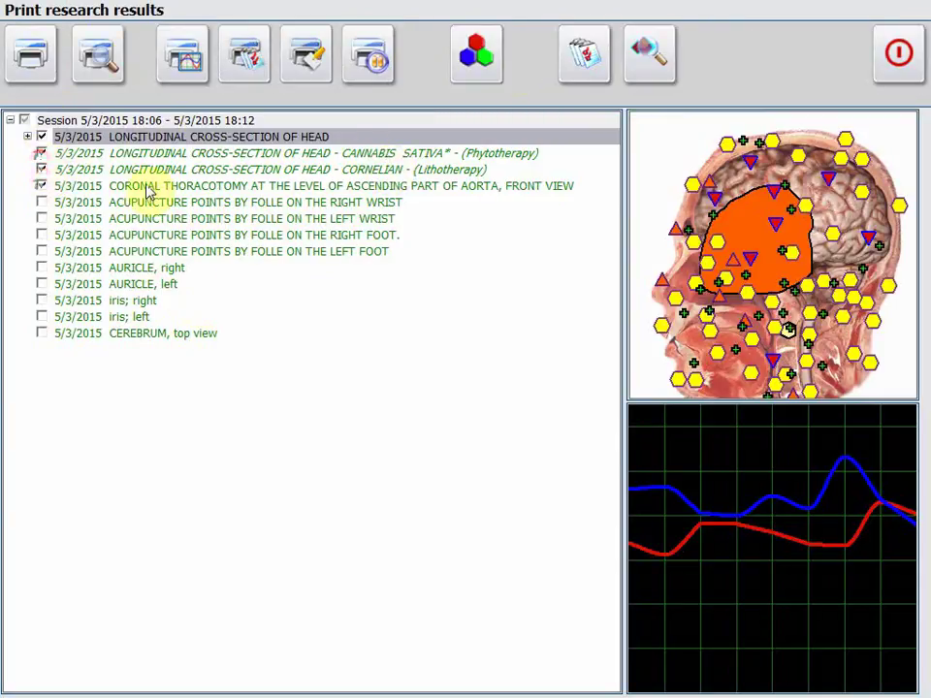
pyautogui.click(48, 76)
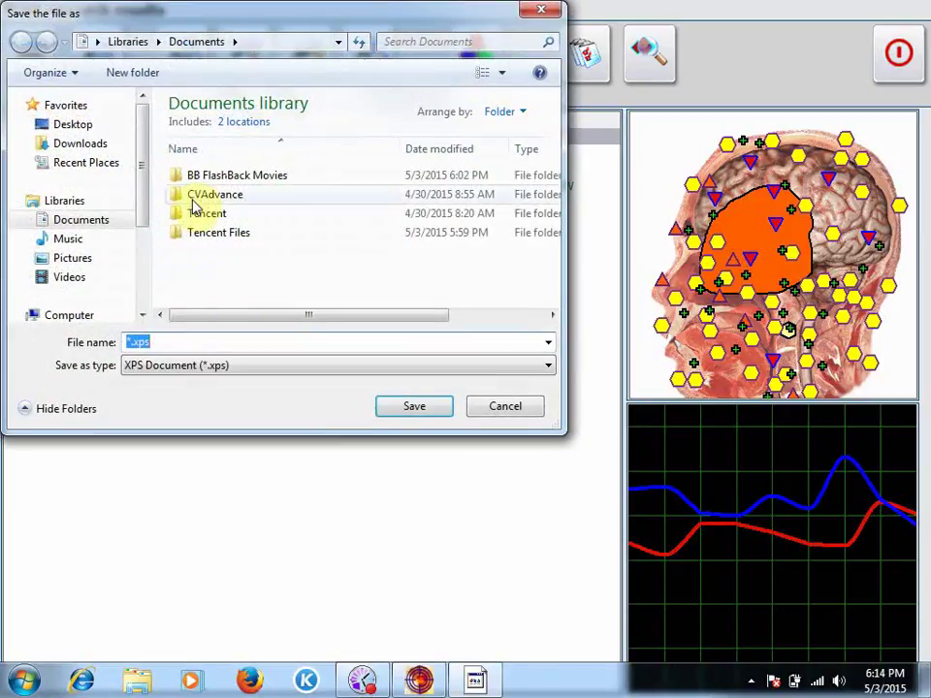
pyautogui.click(502, 405)
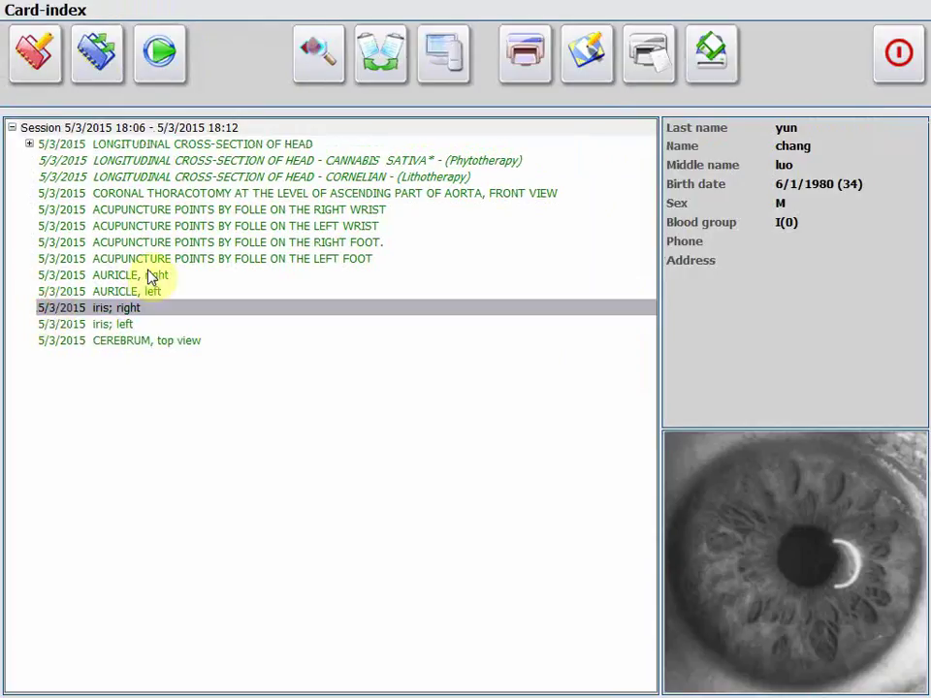
# Review the AURICLE, LEFT WRIST and CORNELIAN records, toggle the first head entry, then close the Card-index.
pyautogui.click(145, 275)
pyautogui.click(160, 226)
pyautogui.click(165, 178)
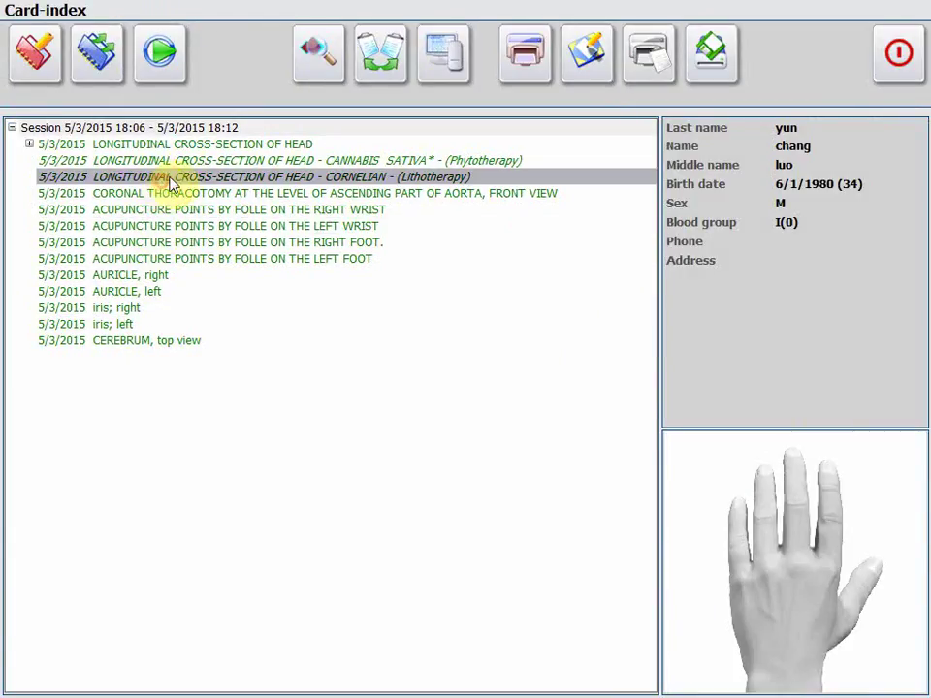
pyautogui.click(29, 143)
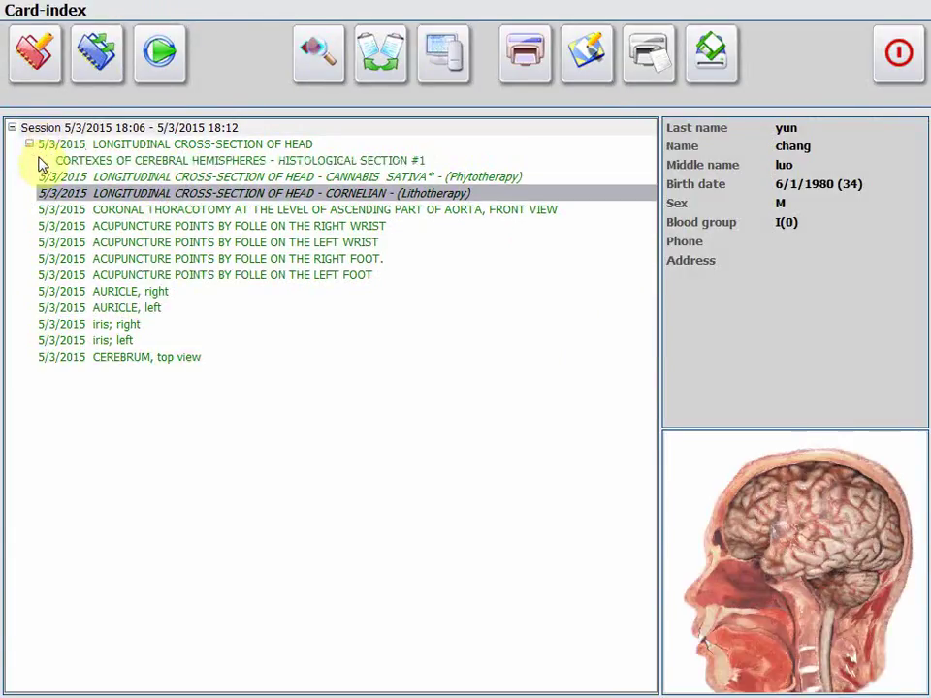
pyautogui.click(29, 144)
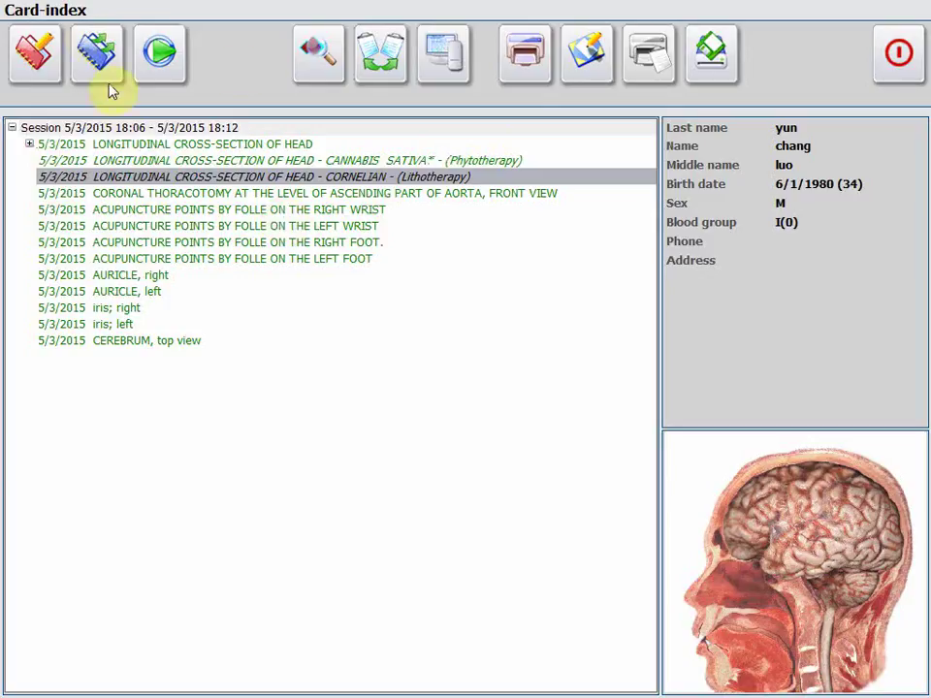
pyautogui.click(888, 73)
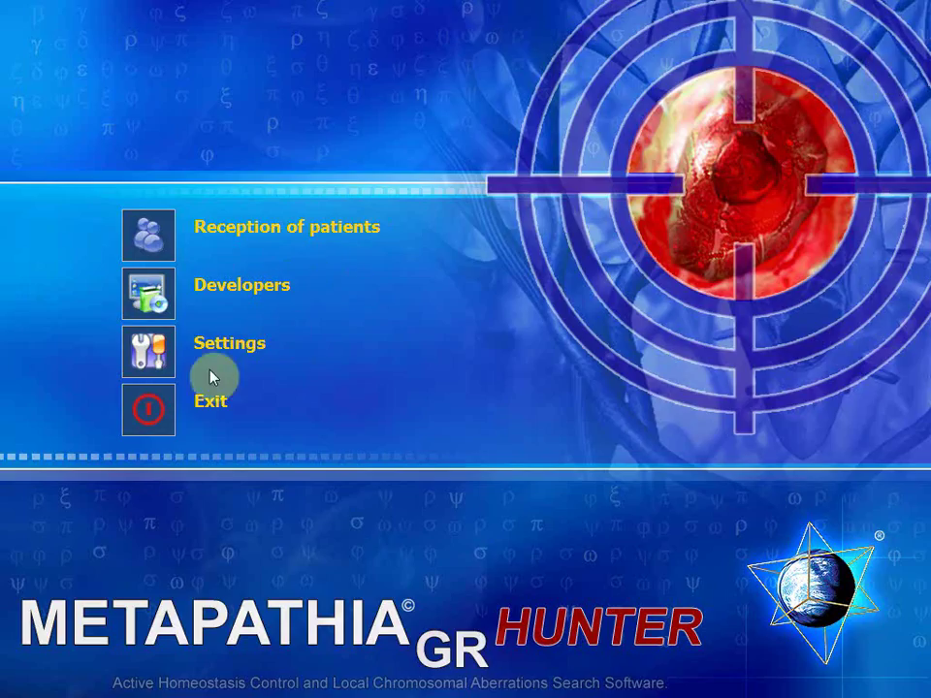